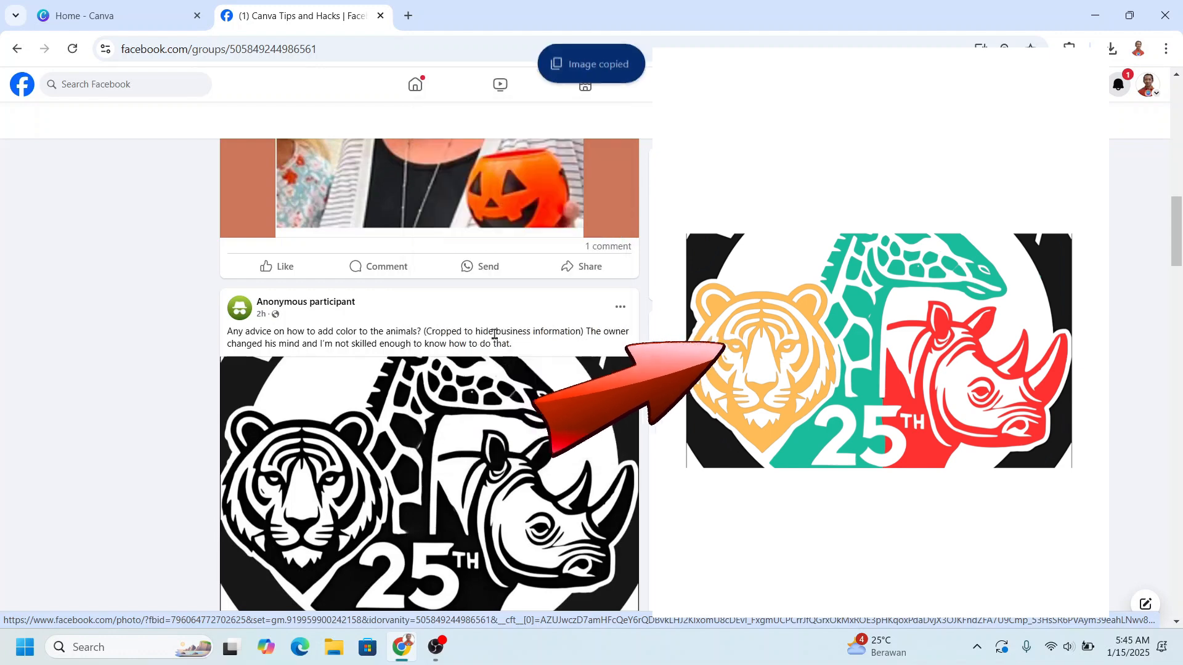
- Switch to Canva, create a blank Instagram Post (4:5) design, and paste the copied animal logo onto its page
key(ctrl+1)
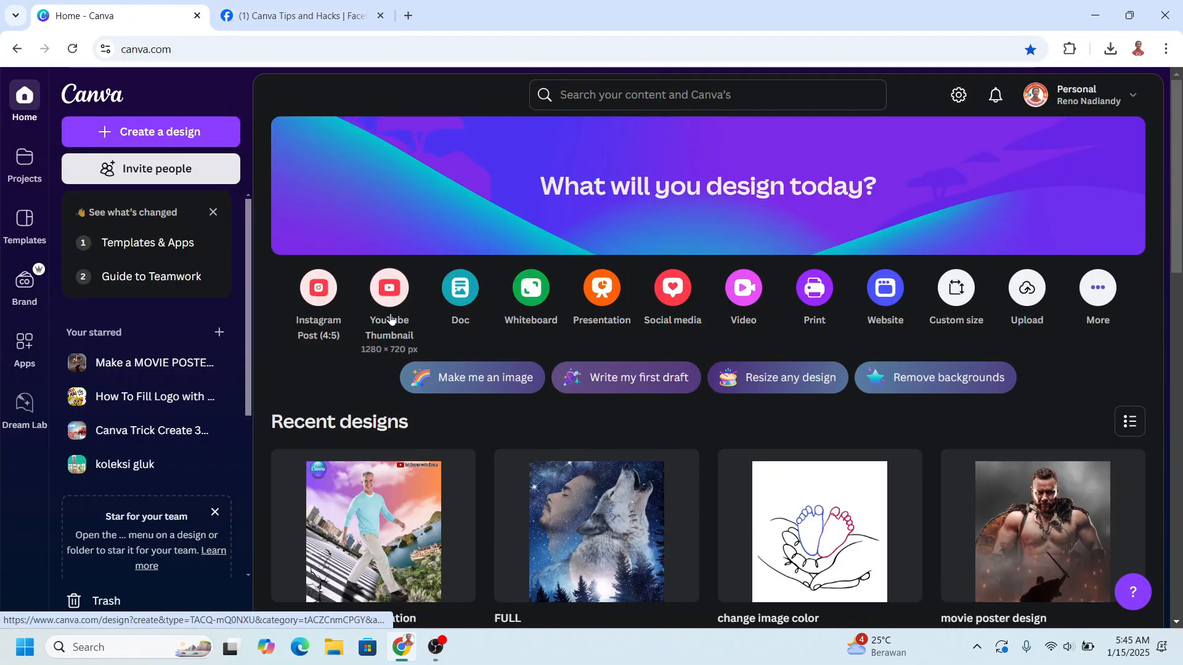
click(320, 289)
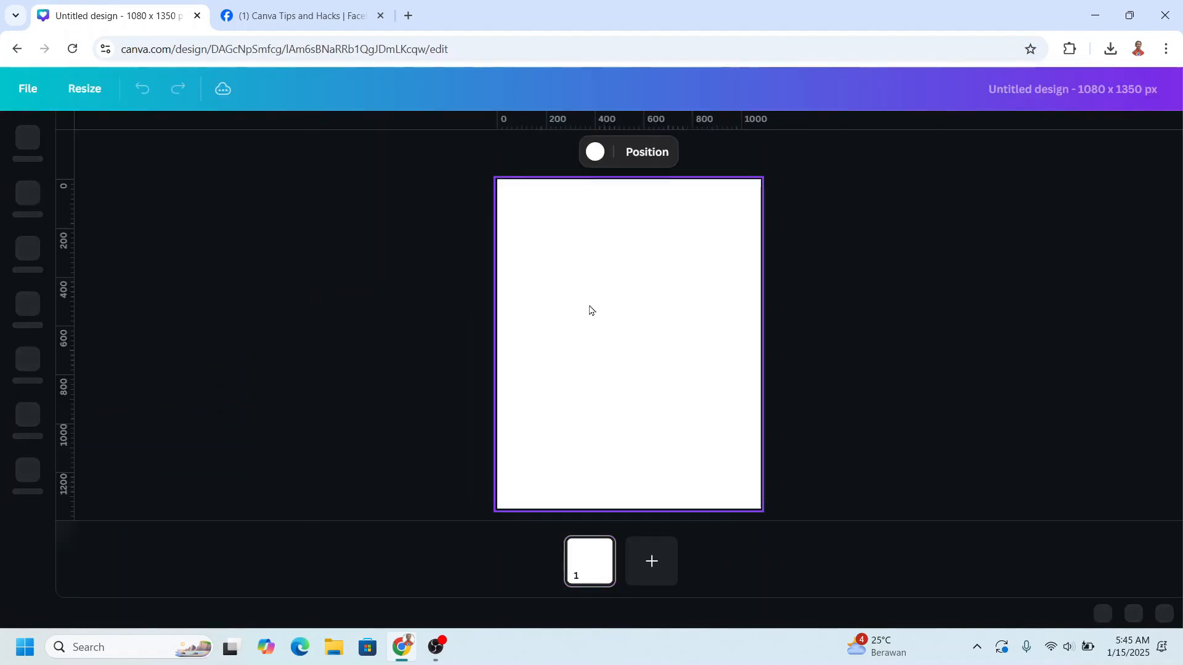
right_click(590, 306)
click(640, 357)
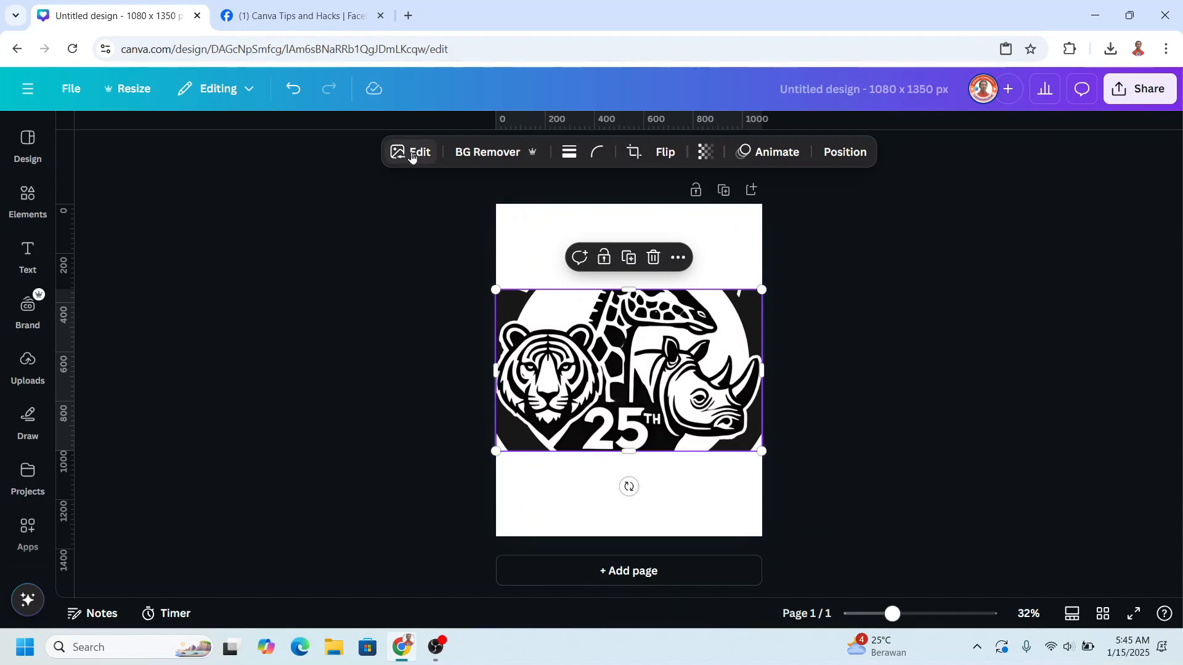
- Upscale the logo image 8x with Image Upscaler and replace the original on the page with the enhanced version
click(418, 153)
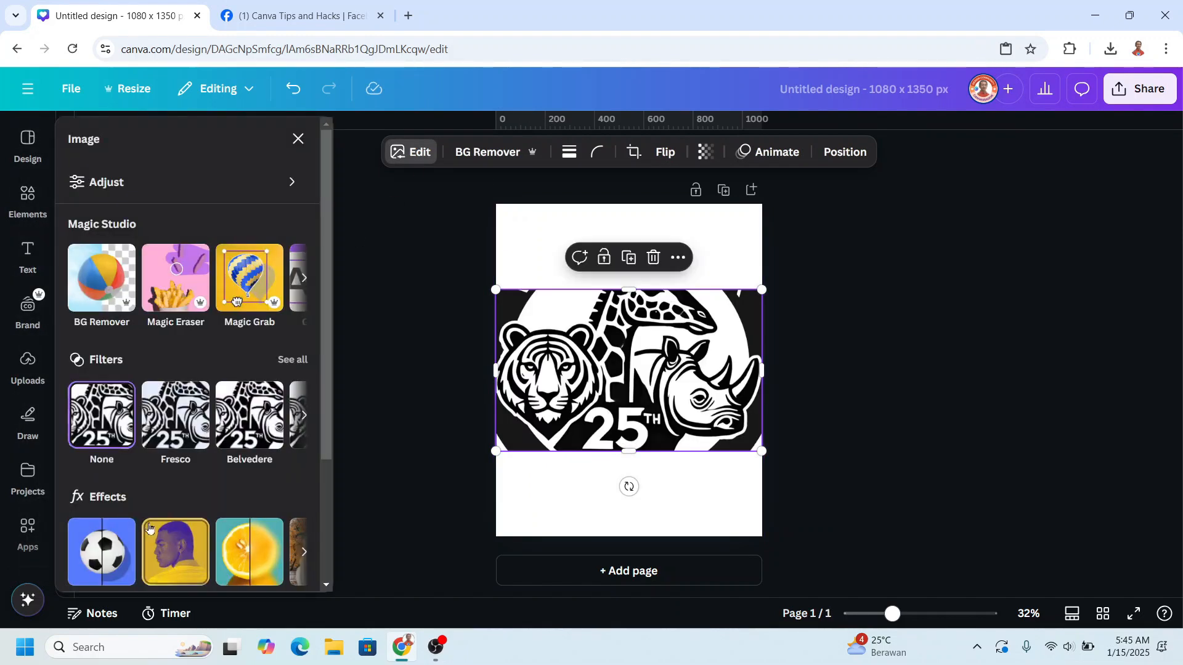
scroll(165, 526, down, 3)
click(253, 524)
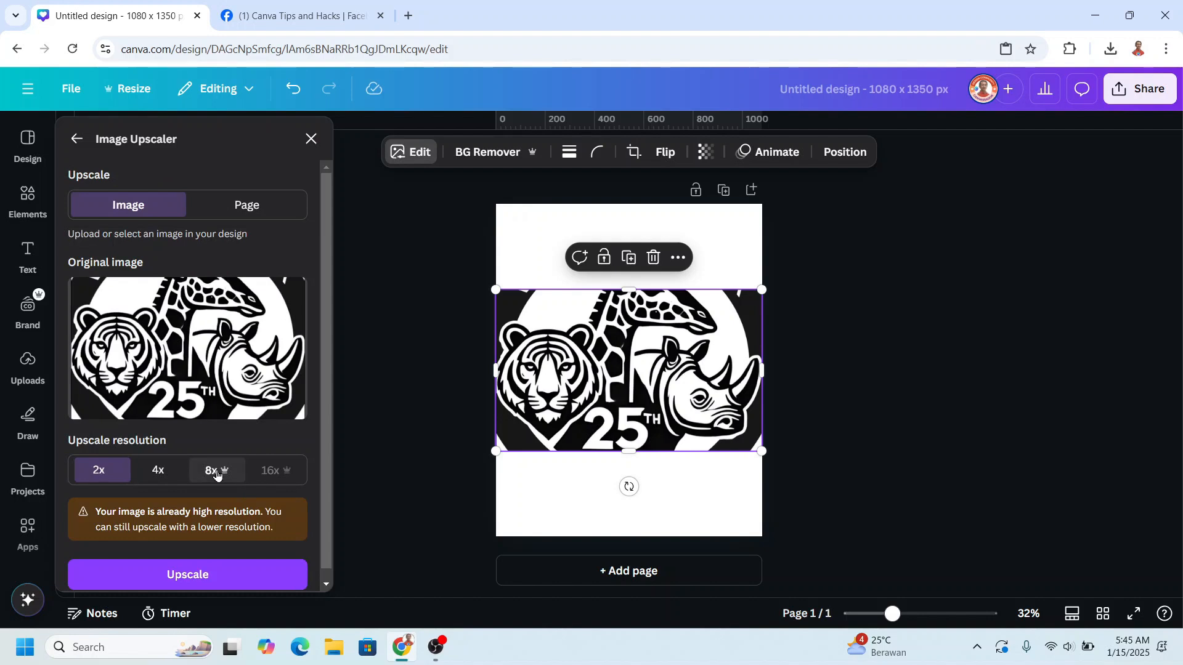
click(216, 470)
click(250, 576)
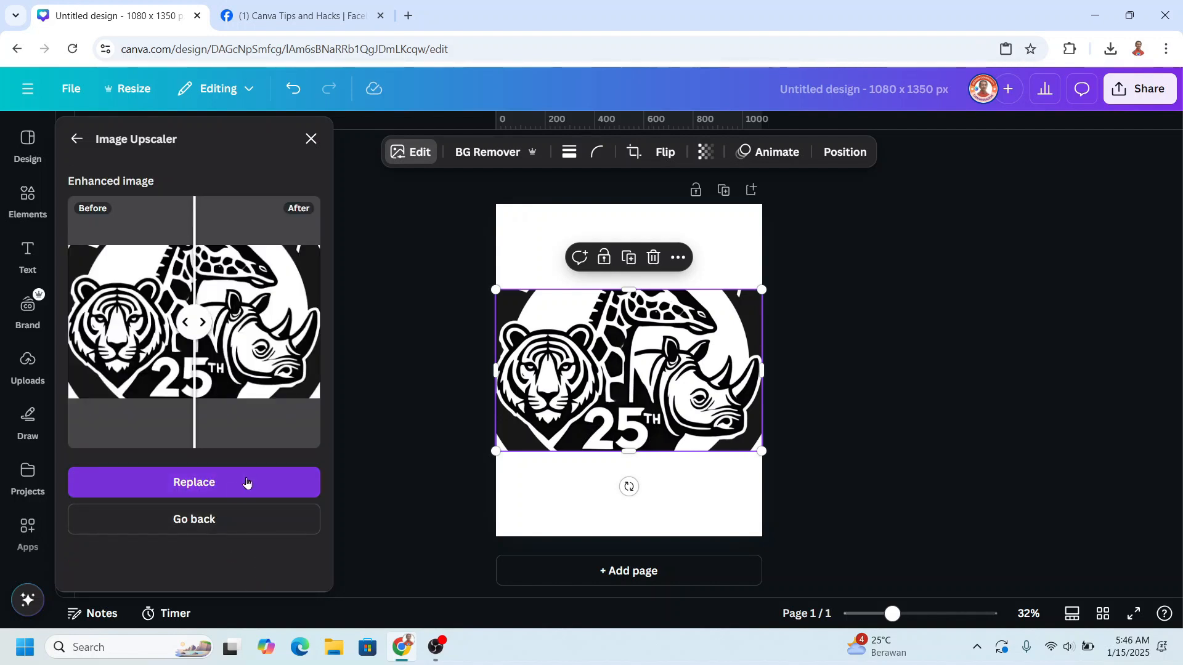
click(247, 485)
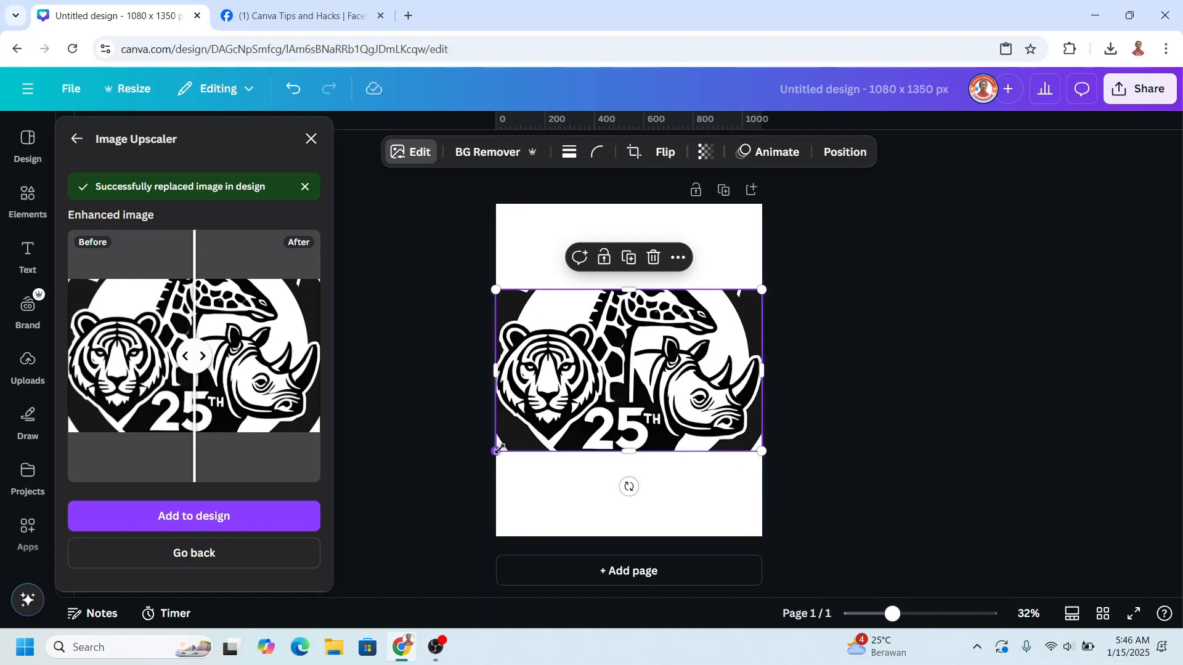
- Shrink the logo image slightly from its corners to leave narrow margins at both page sides
drag(499, 450, 502, 447)
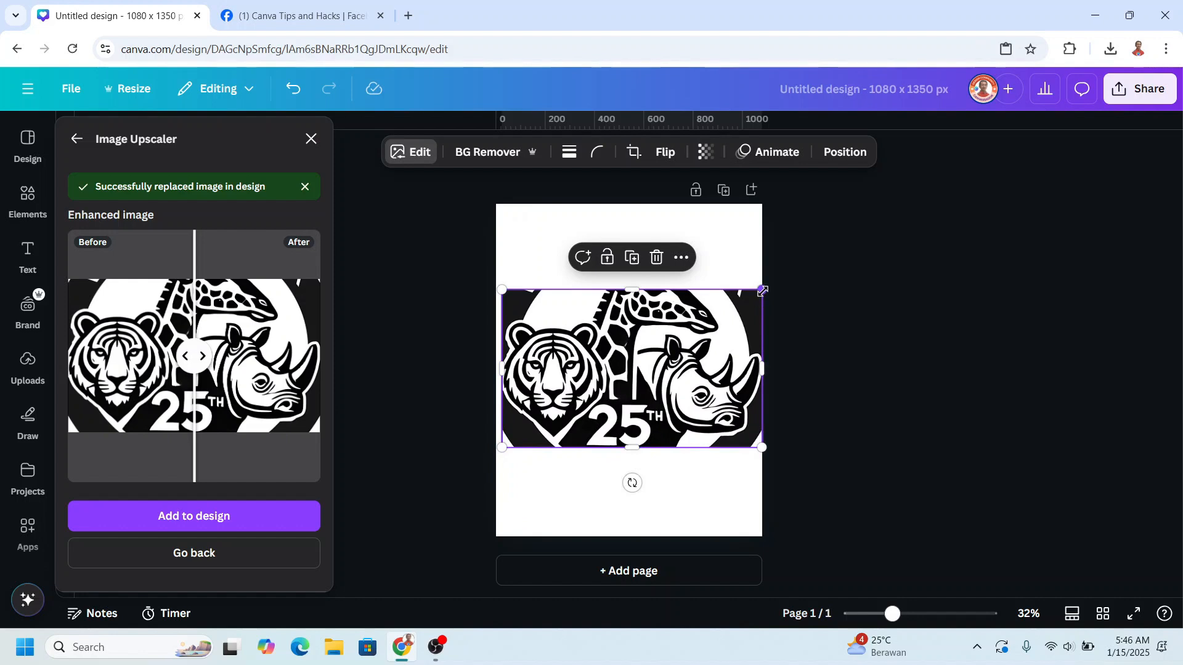
drag(762, 290, 754, 297)
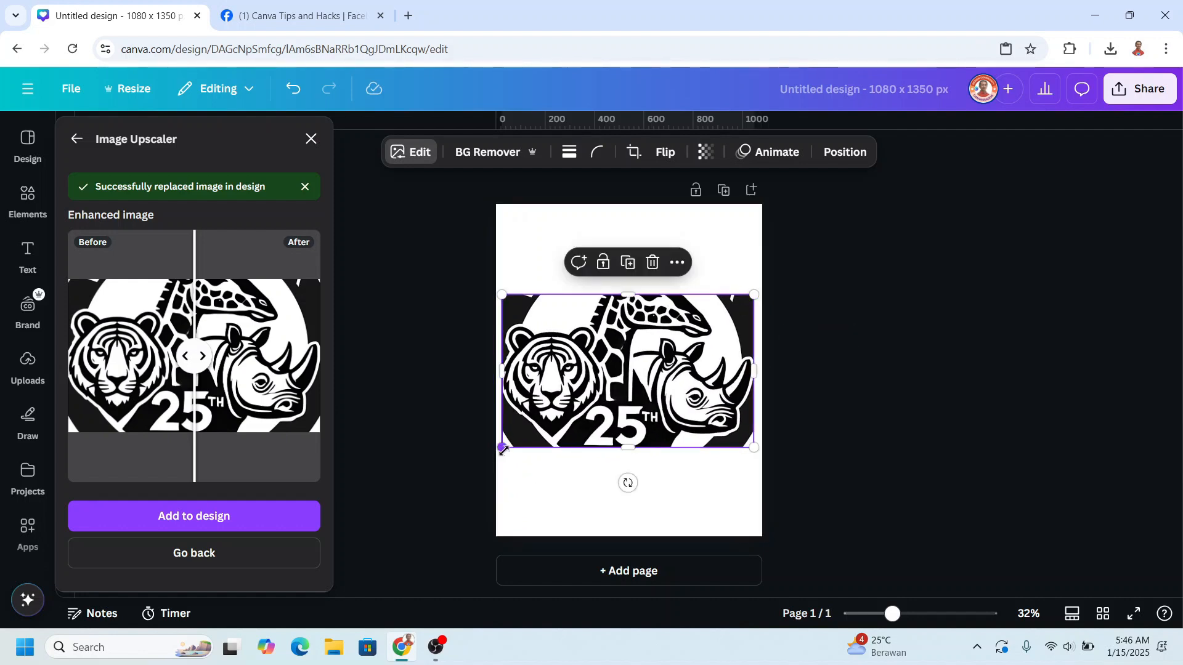
drag(502, 447, 506, 444)
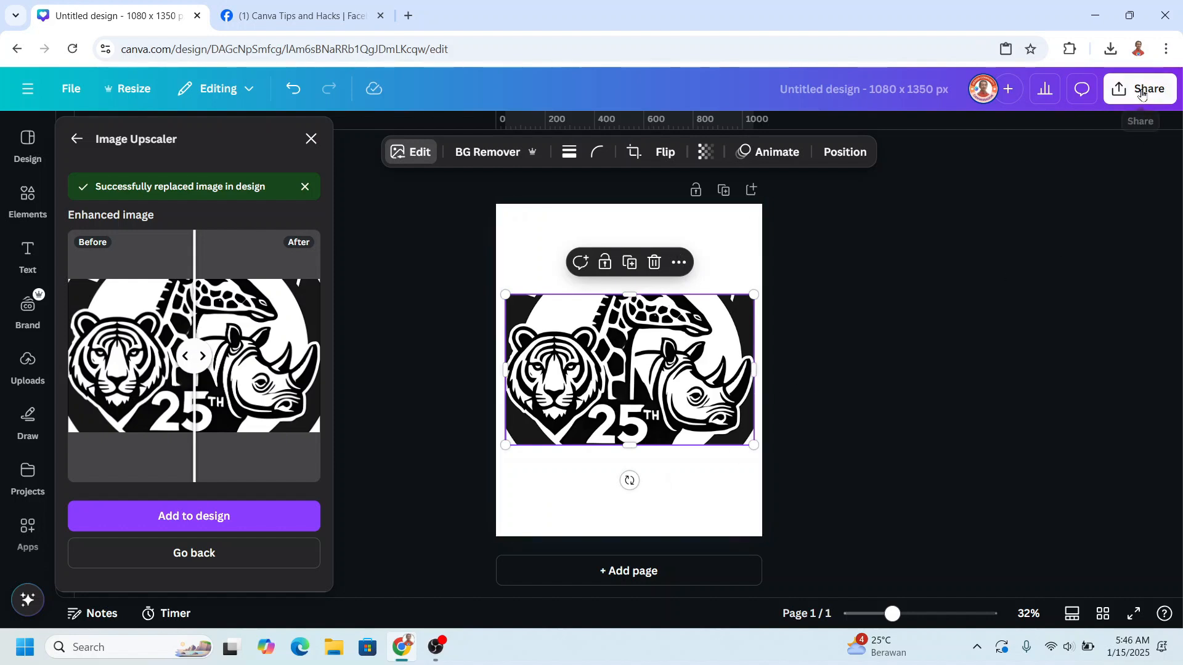
- Download the design as a PNG at size 1
click(1140, 88)
click(903, 388)
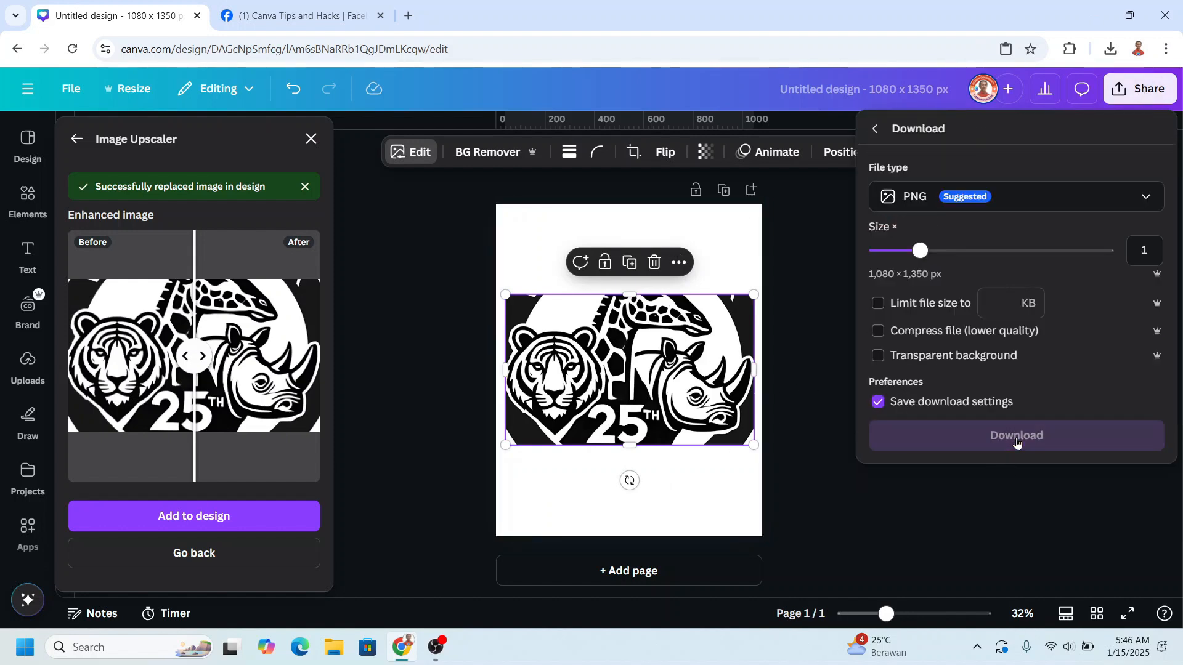
click(1016, 442)
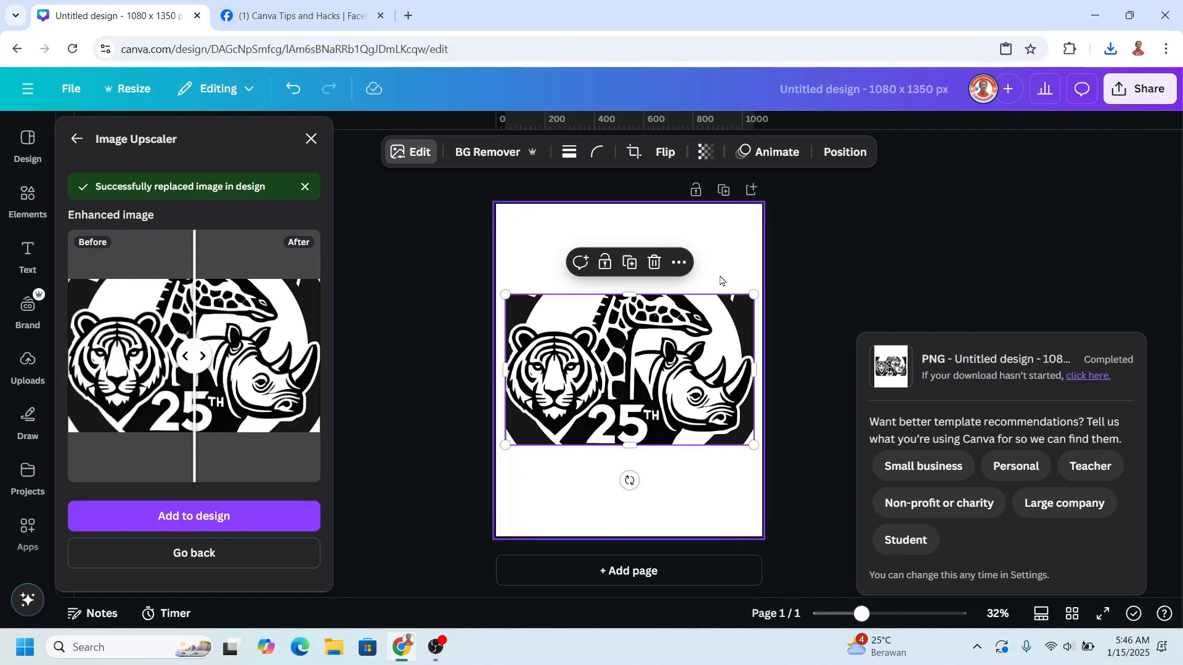
- Delete the logo image from the page and set the page background to medium grey
click(654, 262)
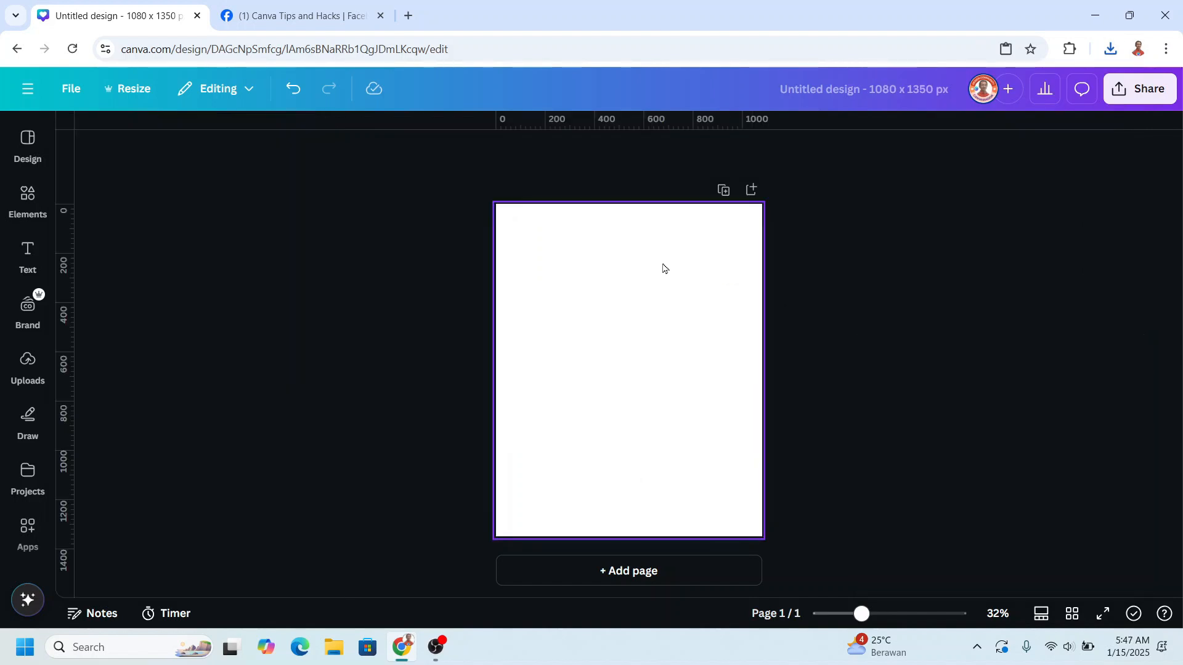
click(663, 268)
click(614, 153)
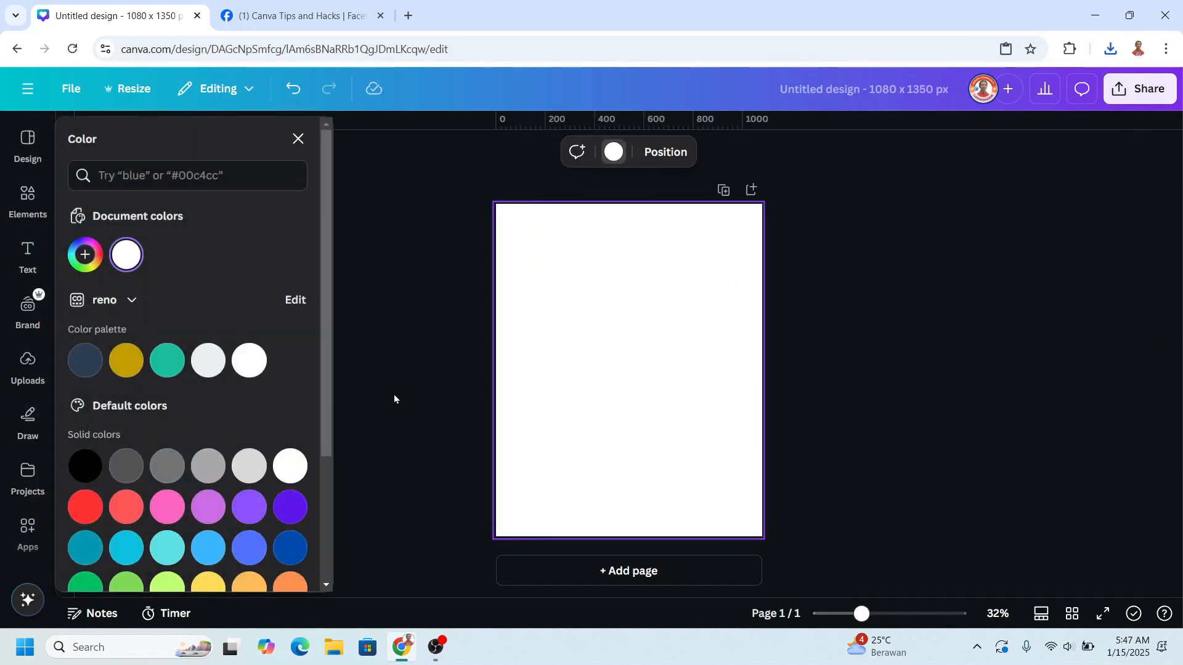
click(208, 466)
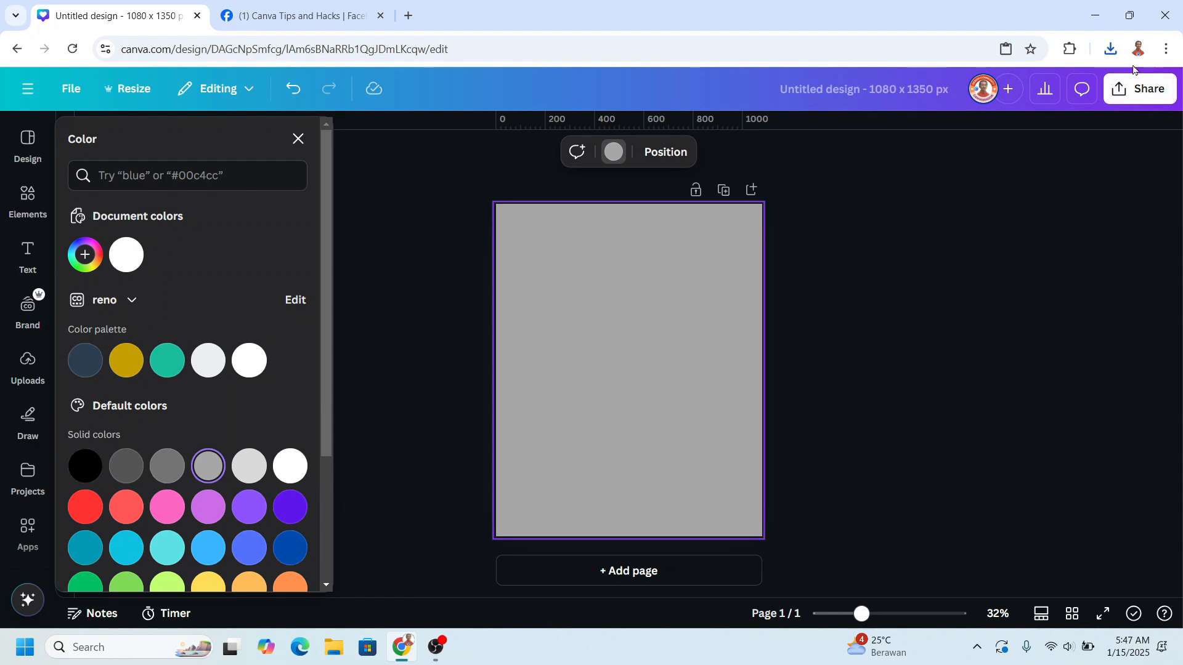
- Add the newly downloaded PNG to the grey page with its background removed, enlarged to fill the whole page
click(1114, 51)
drag(990, 130, 609, 402)
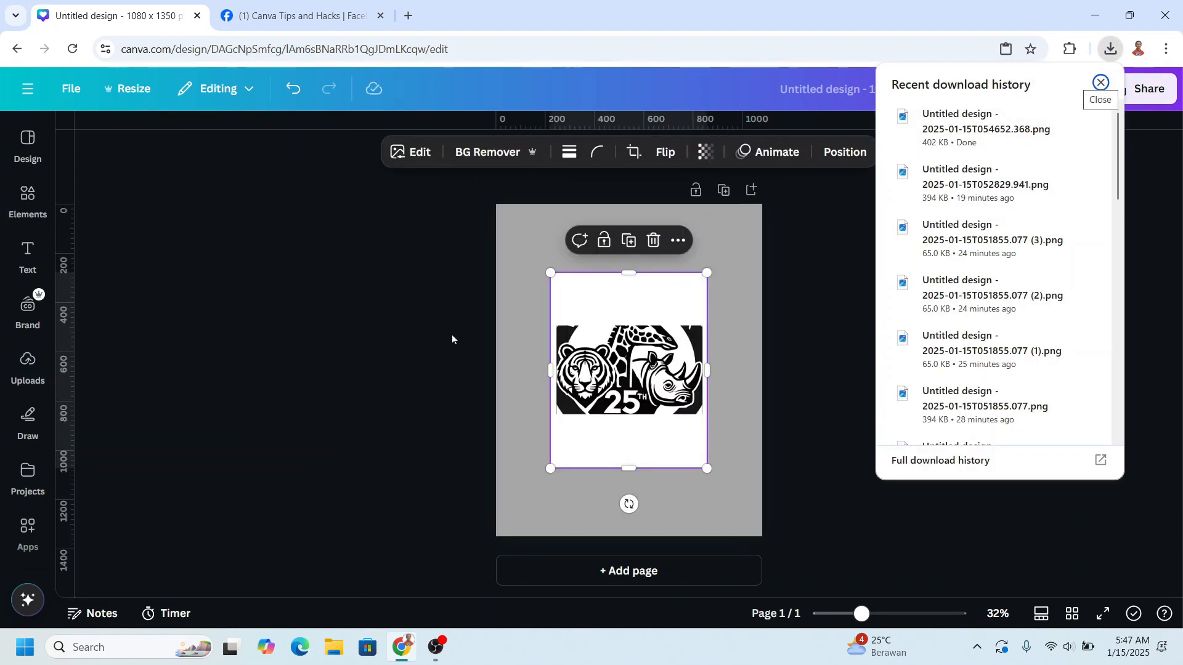
click(495, 152)
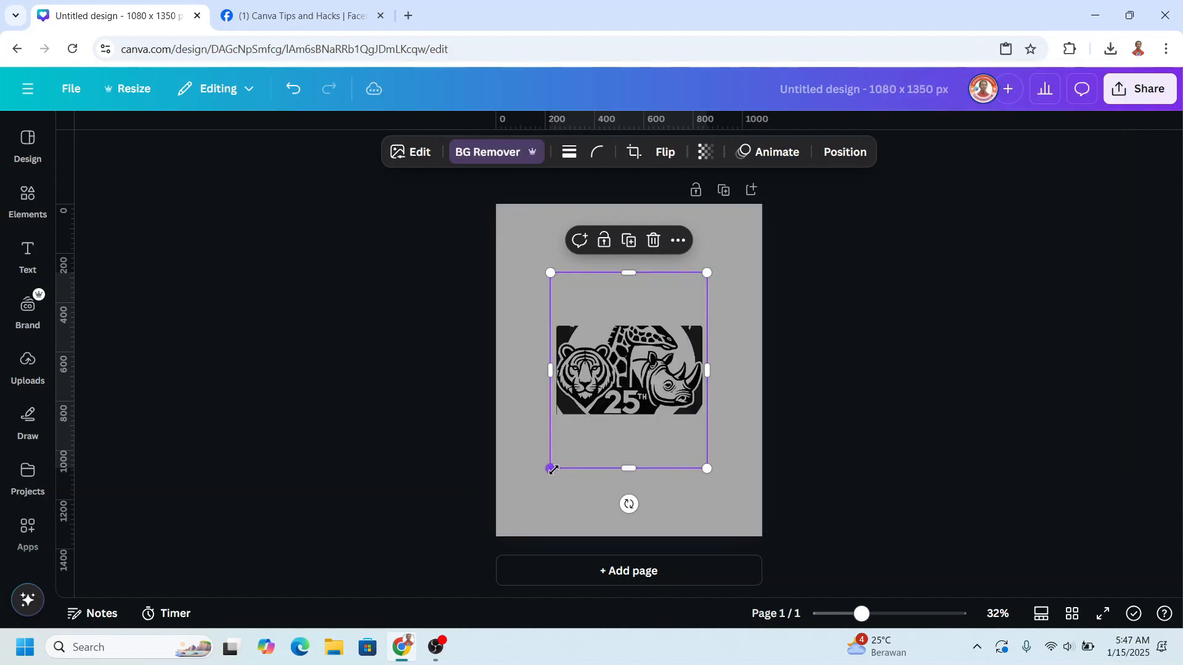
drag(552, 469, 495, 537)
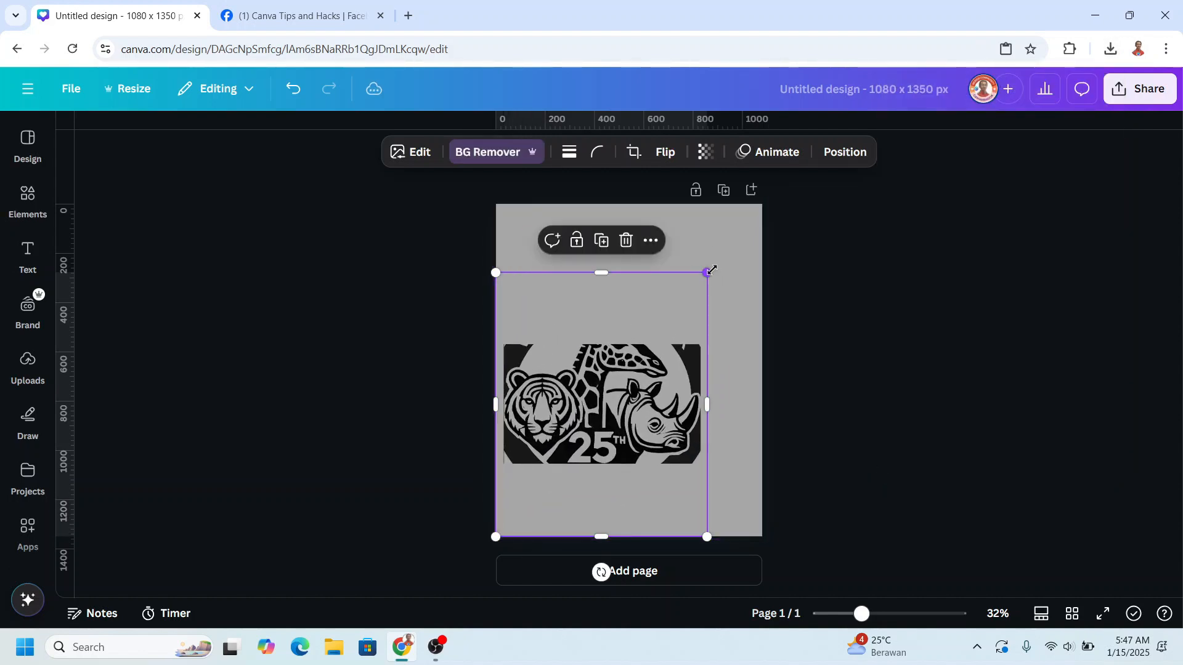
drag(708, 272, 768, 207)
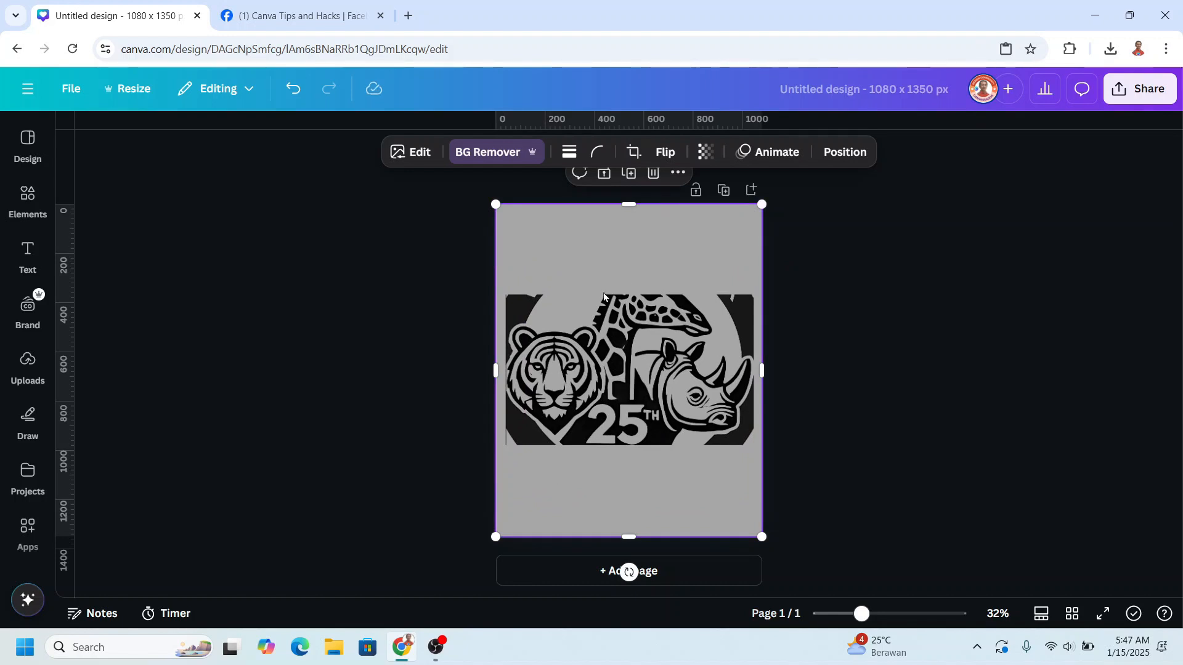
- Search the Canva apps for "color" and open the One Color app for the selected logo
click(24, 538)
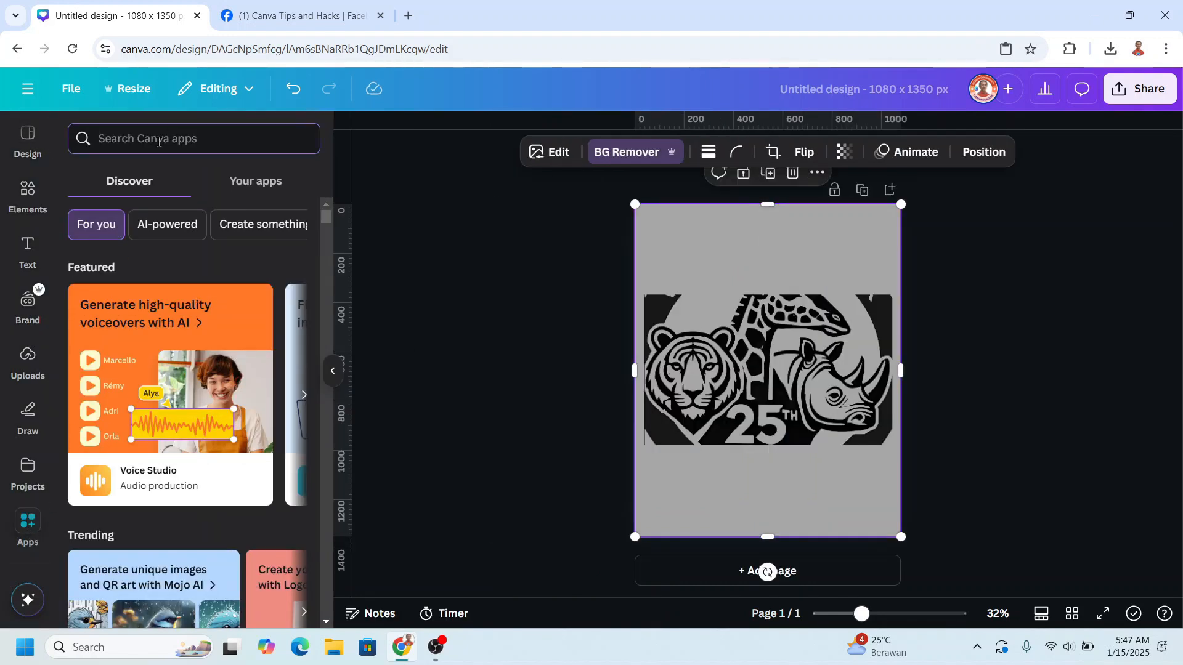
text(color)
key(Return)
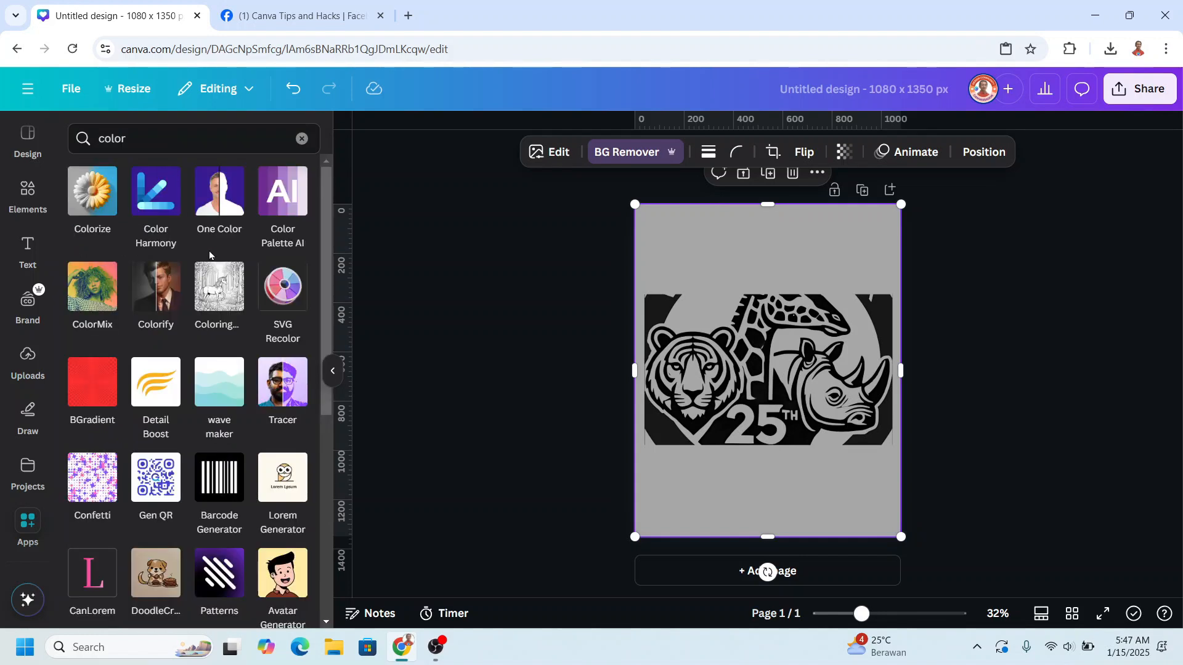
click(219, 205)
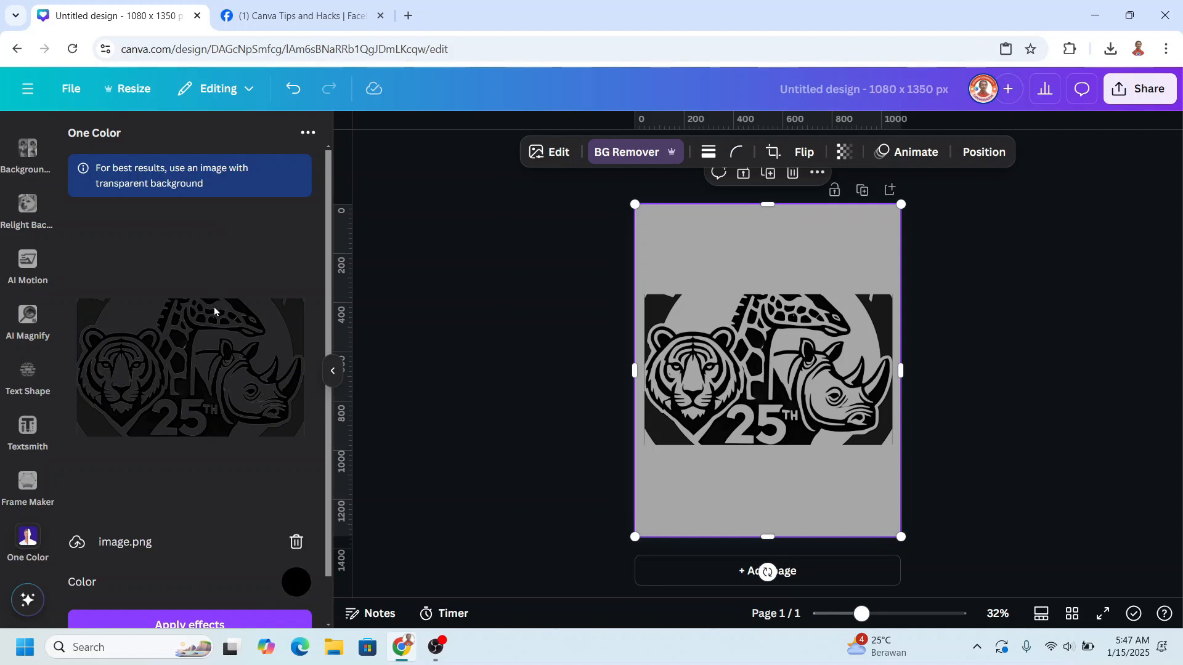
- Apply the light orange default colour to the logo in One Color and add the recoloured copy to the page
scroll(185, 318, down, 2)
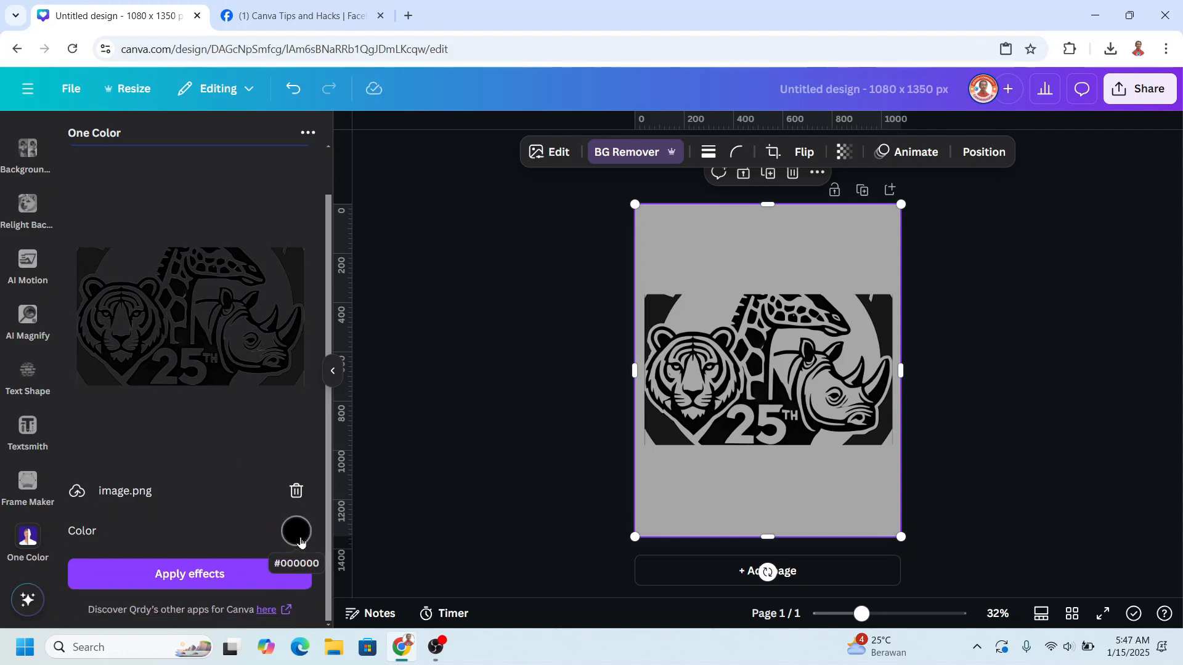
click(301, 541)
scroll(399, 442, down, 2)
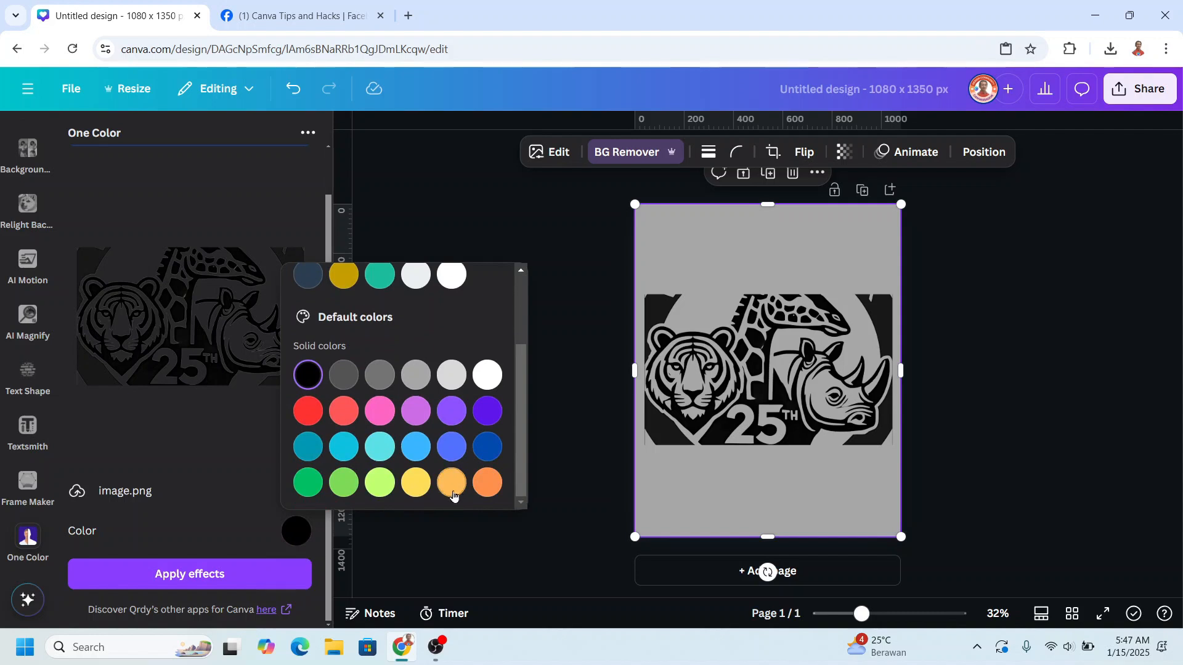
click(454, 493)
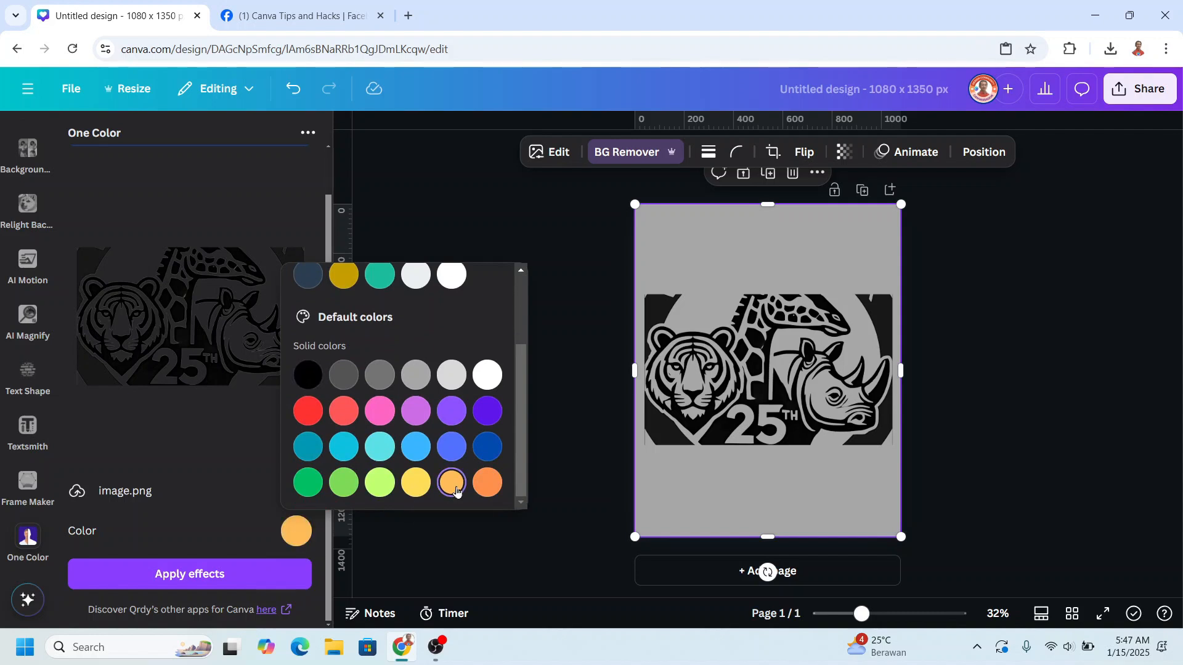
click(210, 578)
click(220, 580)
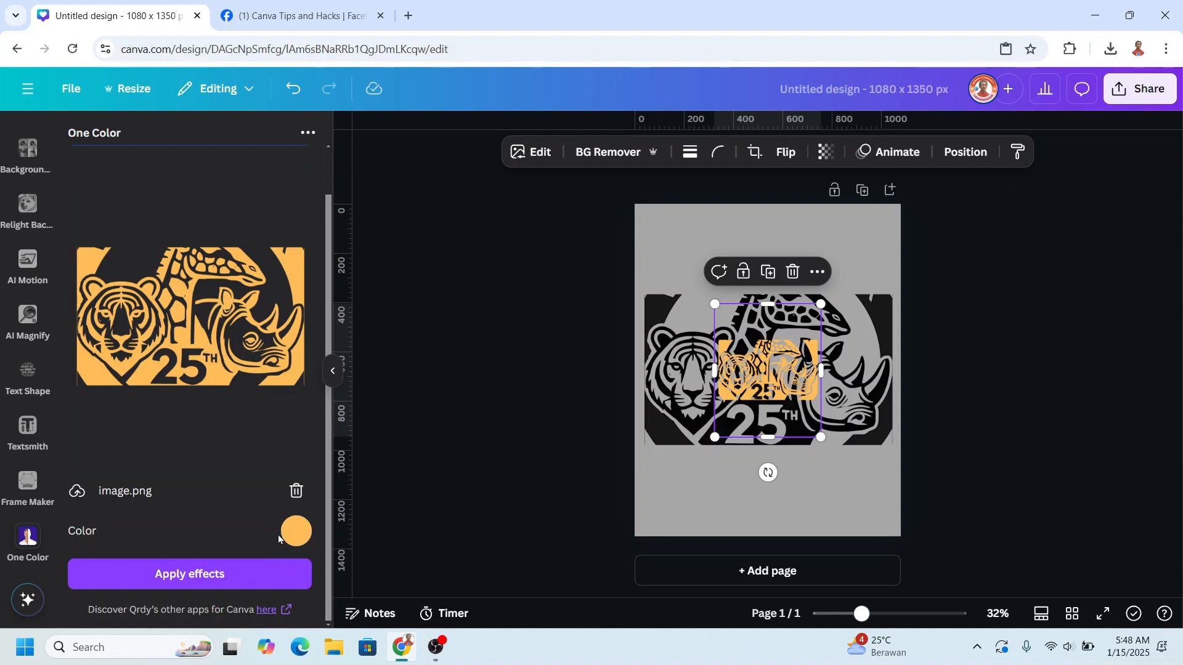
- Generate a teal #1abc9c copy of the logo with One Color and add it to the page
click(297, 536)
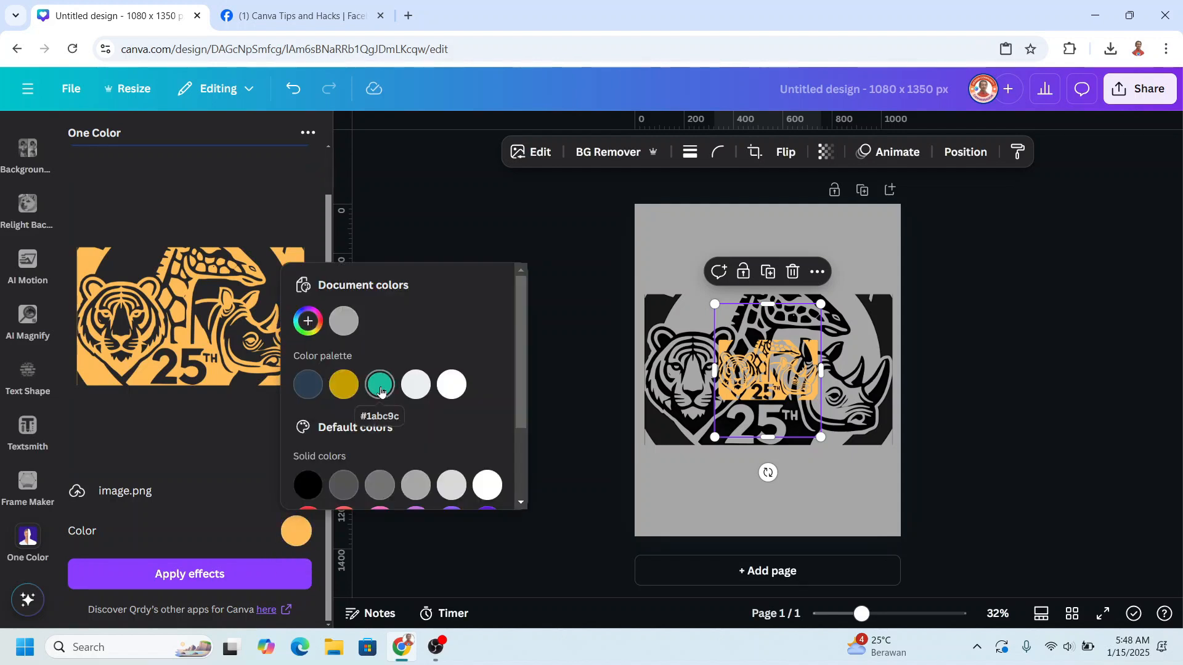
click(380, 386)
click(213, 579)
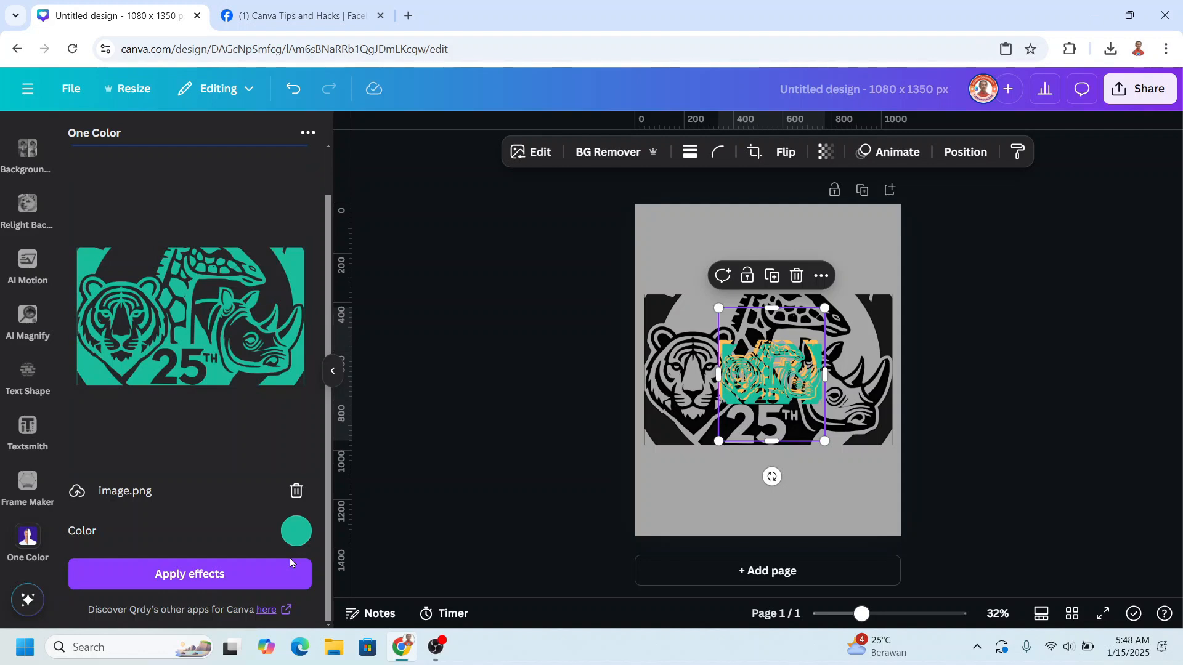
- Generate a red copy of the logo with One Color and add it to the page
click(301, 536)
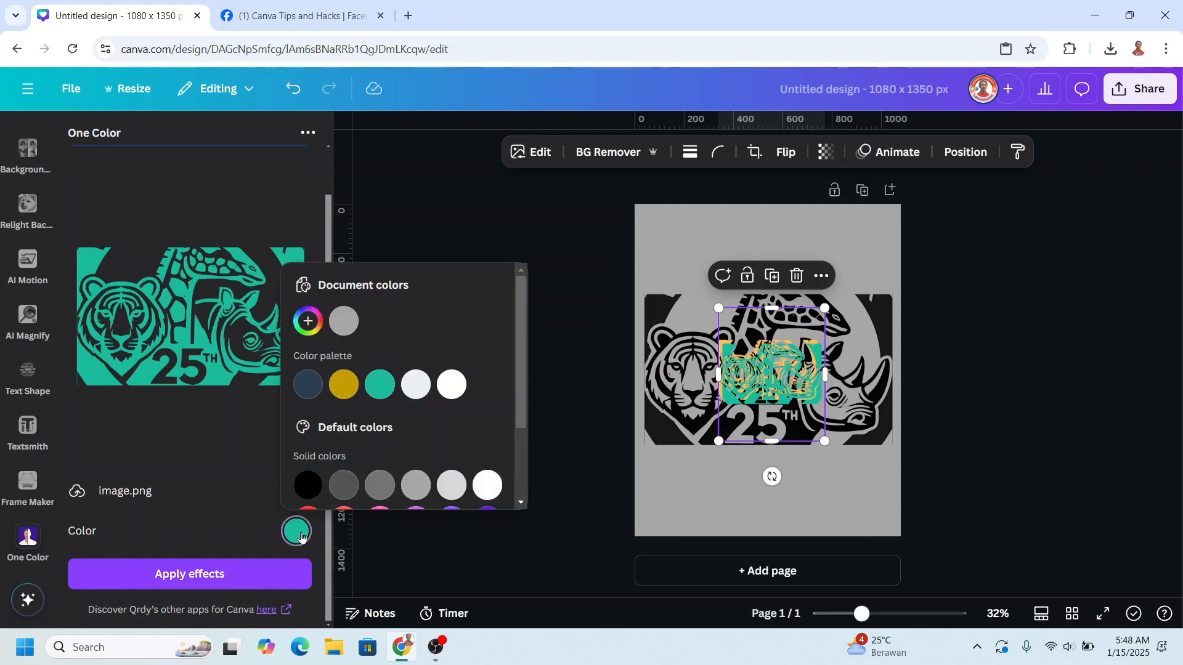
scroll(432, 414, down, 3)
click(317, 418)
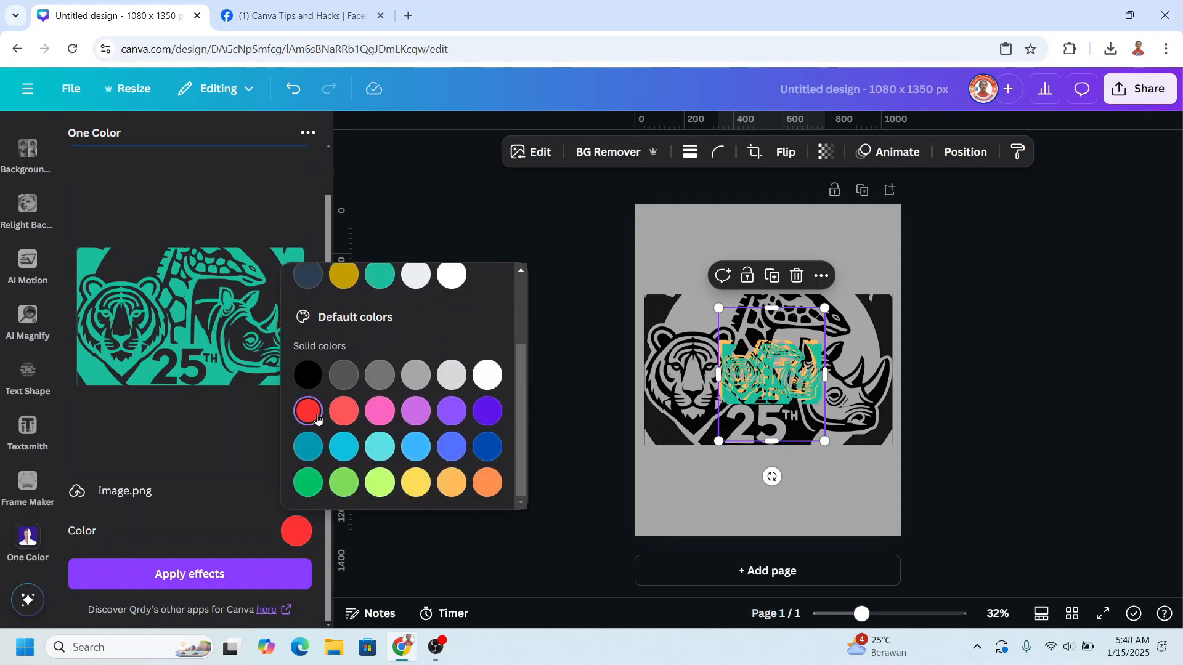
click(206, 579)
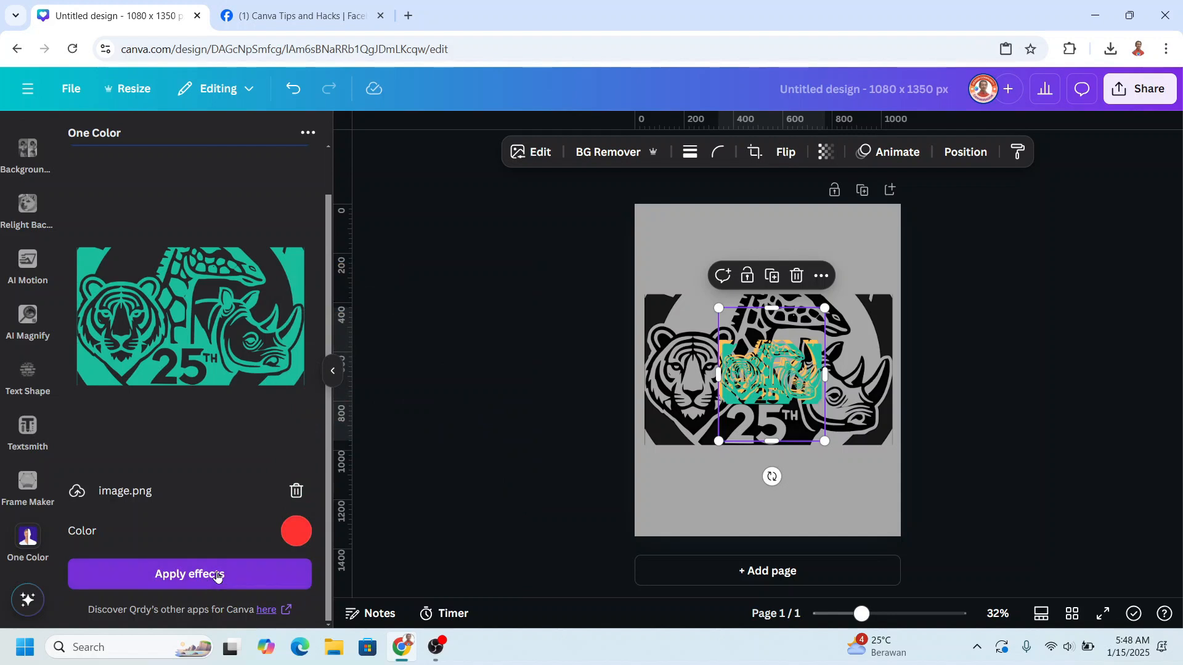
- Shrink the original black logo and move it partly off the page at the lower left corner
click(886, 207)
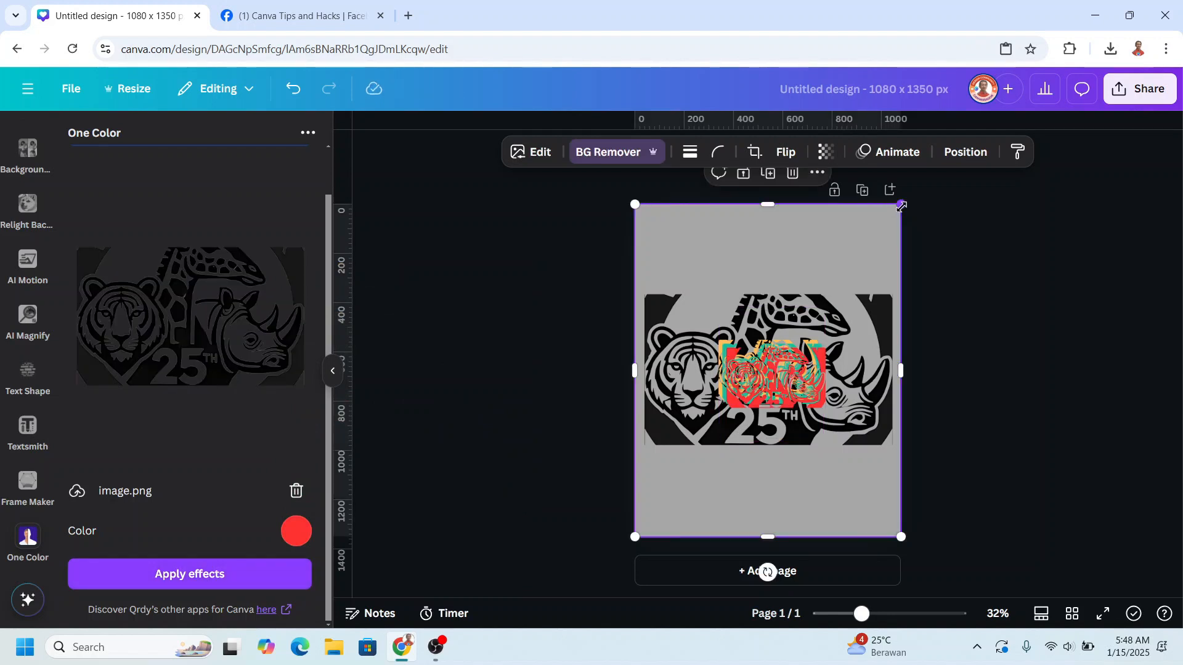
drag(901, 207, 738, 407)
drag(682, 454, 667, 528)
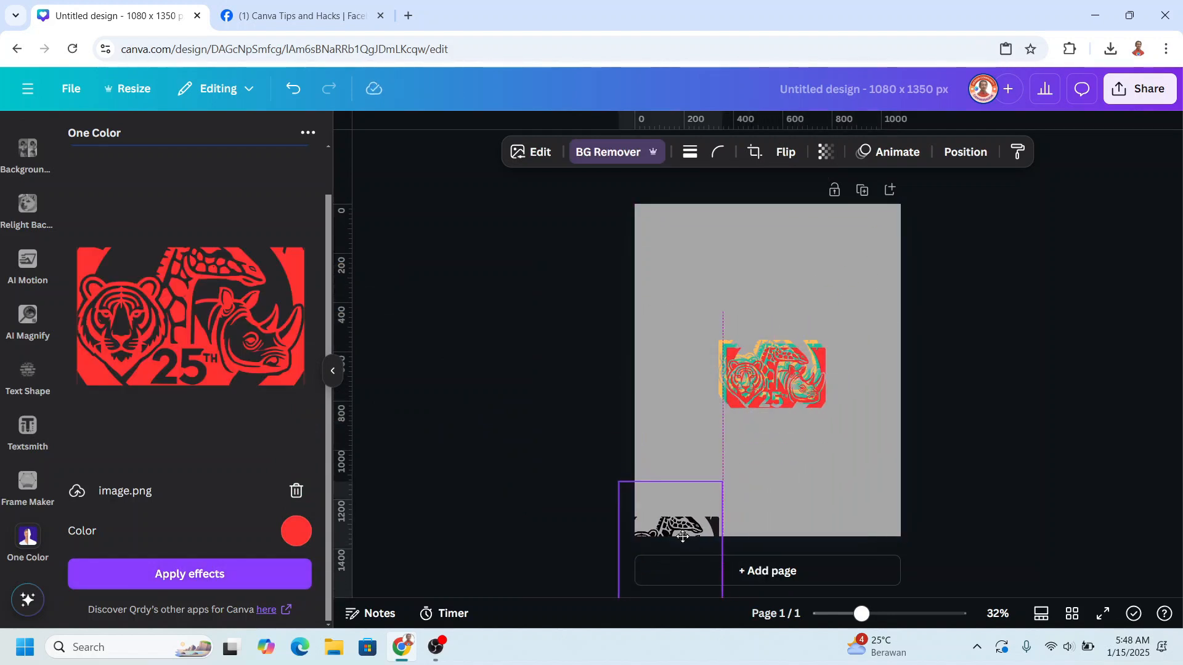
- Select the three coloured logo copies together and align them to each other both horizontally centred and vertically in the middle
click(882, 419)
drag(927, 284, 653, 467)
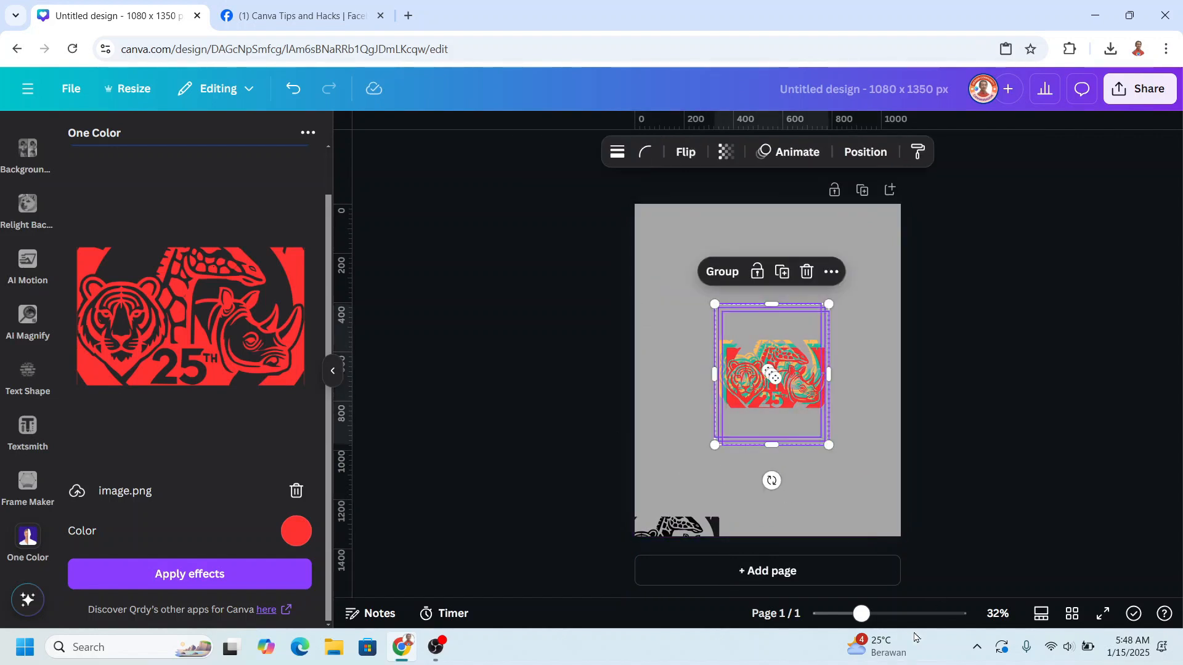
drag(868, 616, 890, 616)
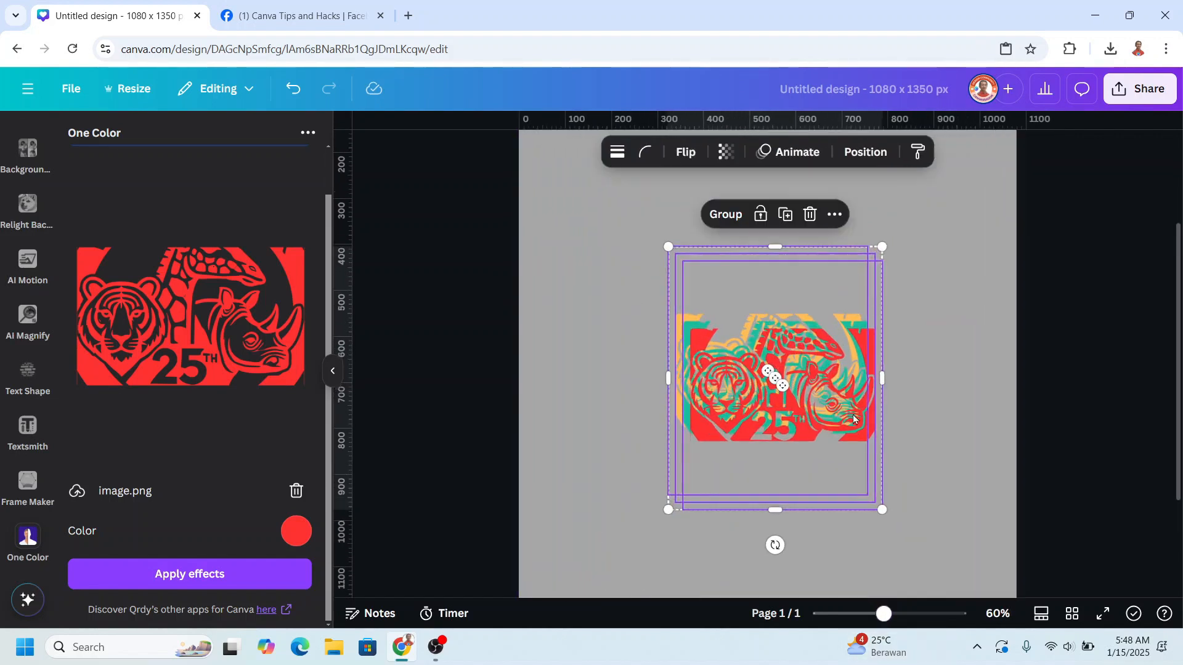
right_click(830, 386)
mouse_move(902, 365)
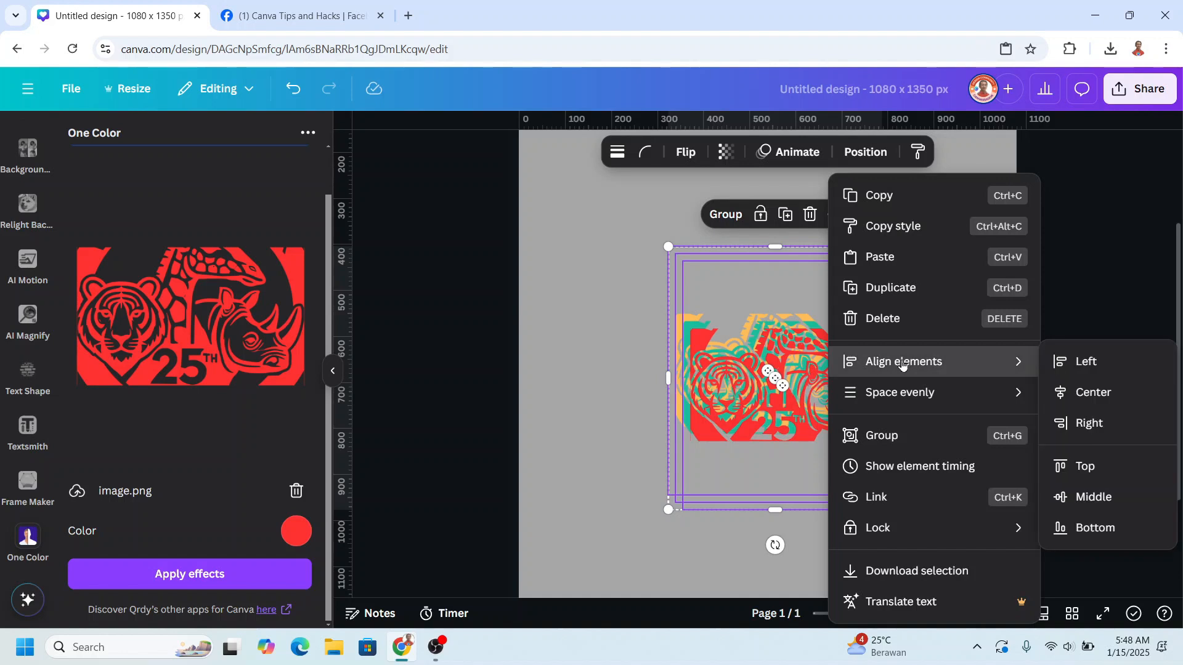
click(1089, 392)
right_click(800, 347)
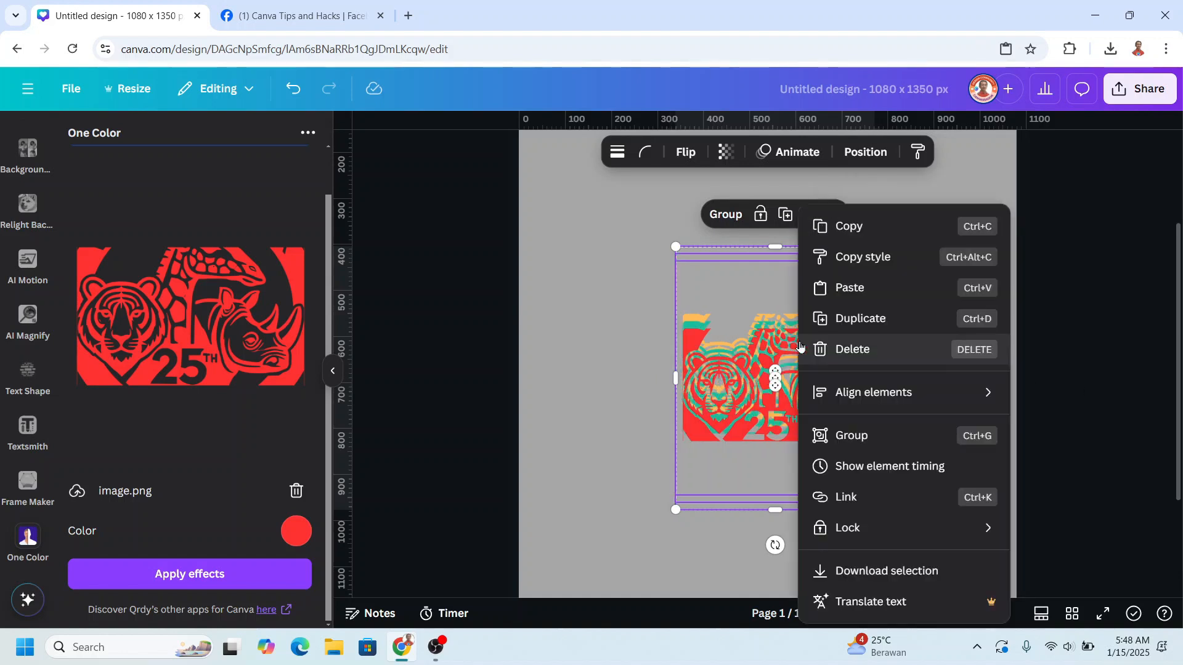
mouse_move(905, 394)
click(1069, 532)
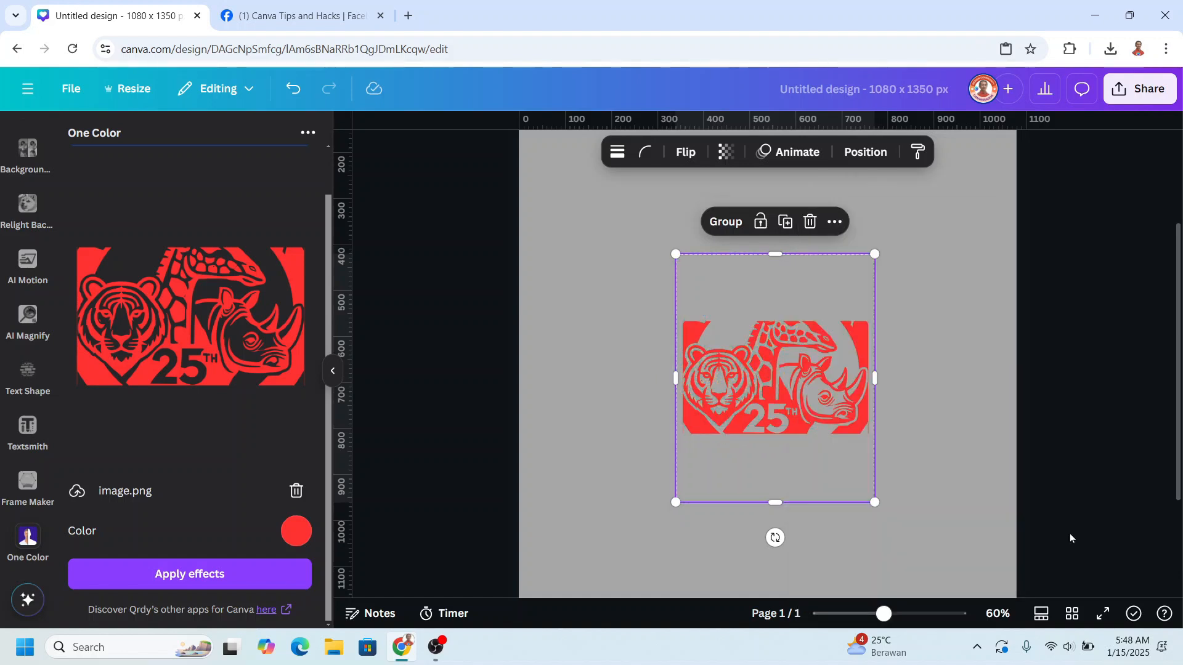
- Enlarge the three stacked coloured copies together to about 979 × 1,224 px, nearly filling the page width
drag(875, 253, 1016, 111)
drag(674, 502, 485, 637)
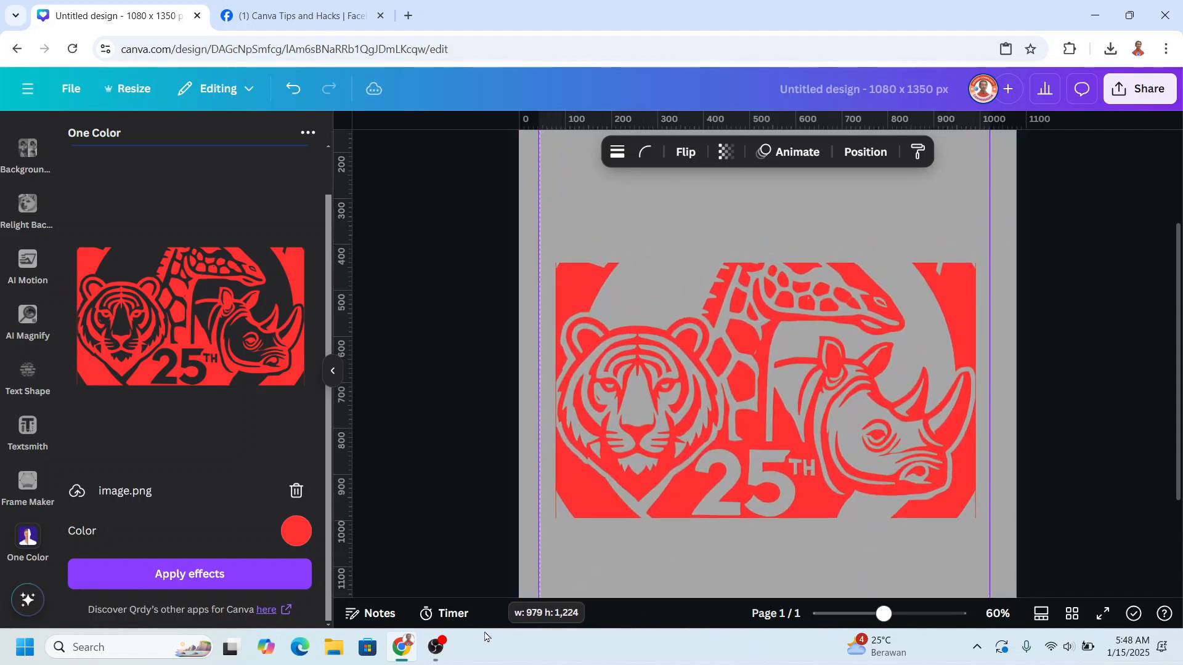
click(848, 200)
- Select the red copy's layer, apply the Background Remover to it and open its erase and restore brushes
click(832, 157)
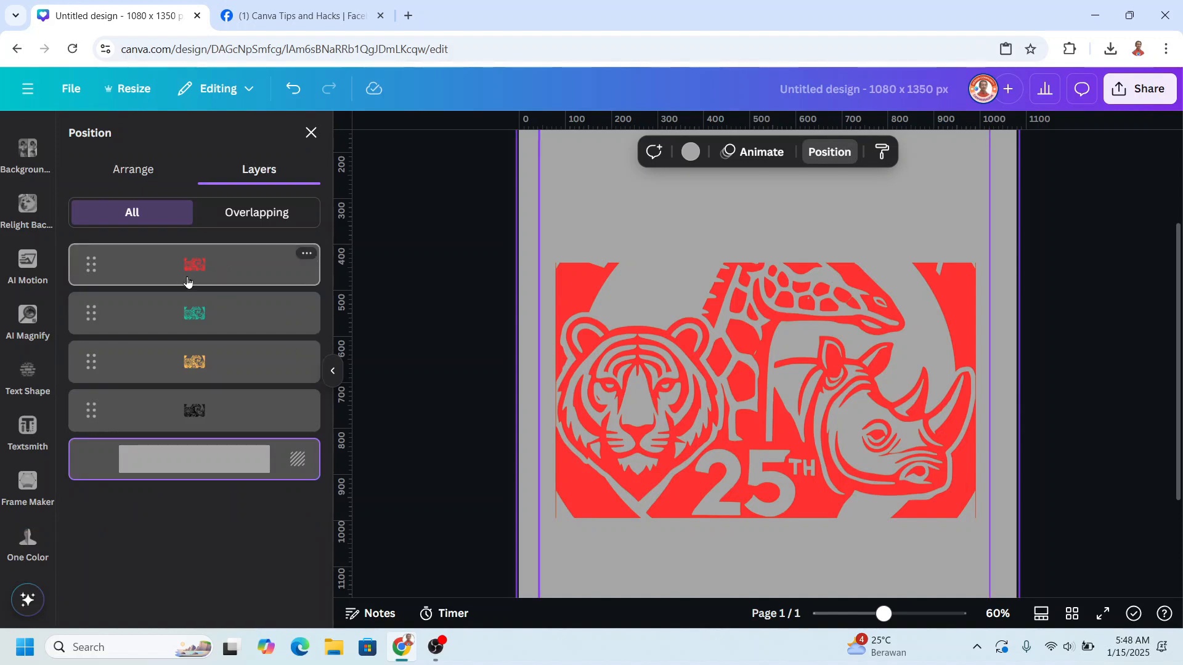
click(188, 278)
click(616, 151)
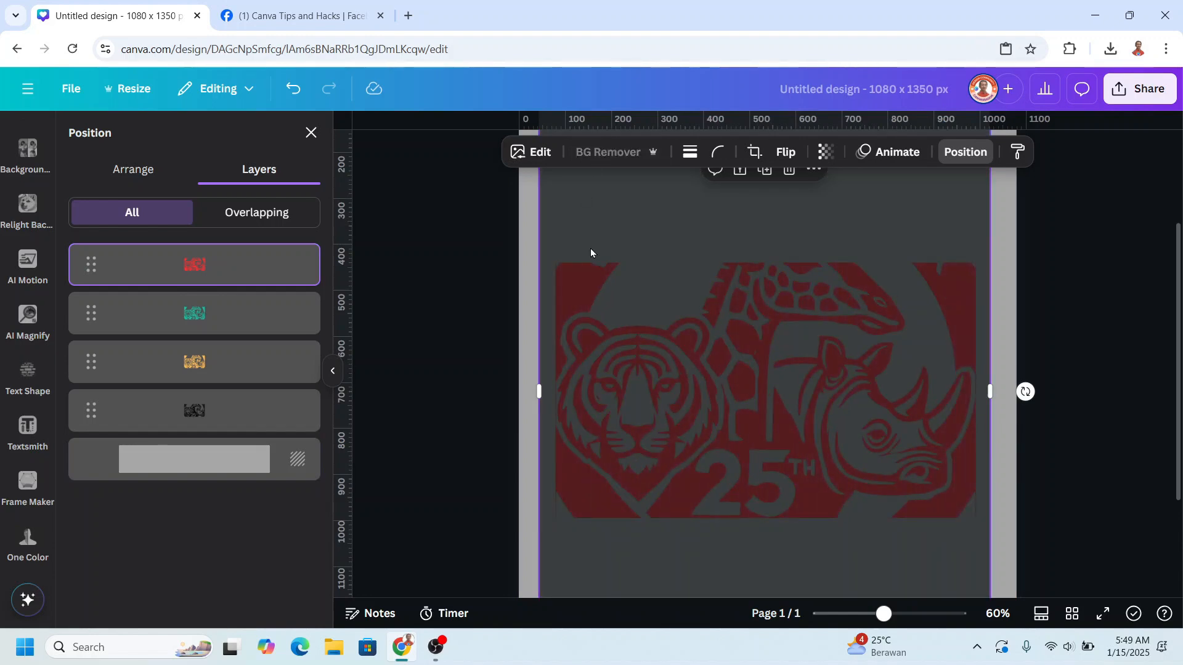
click(596, 156)
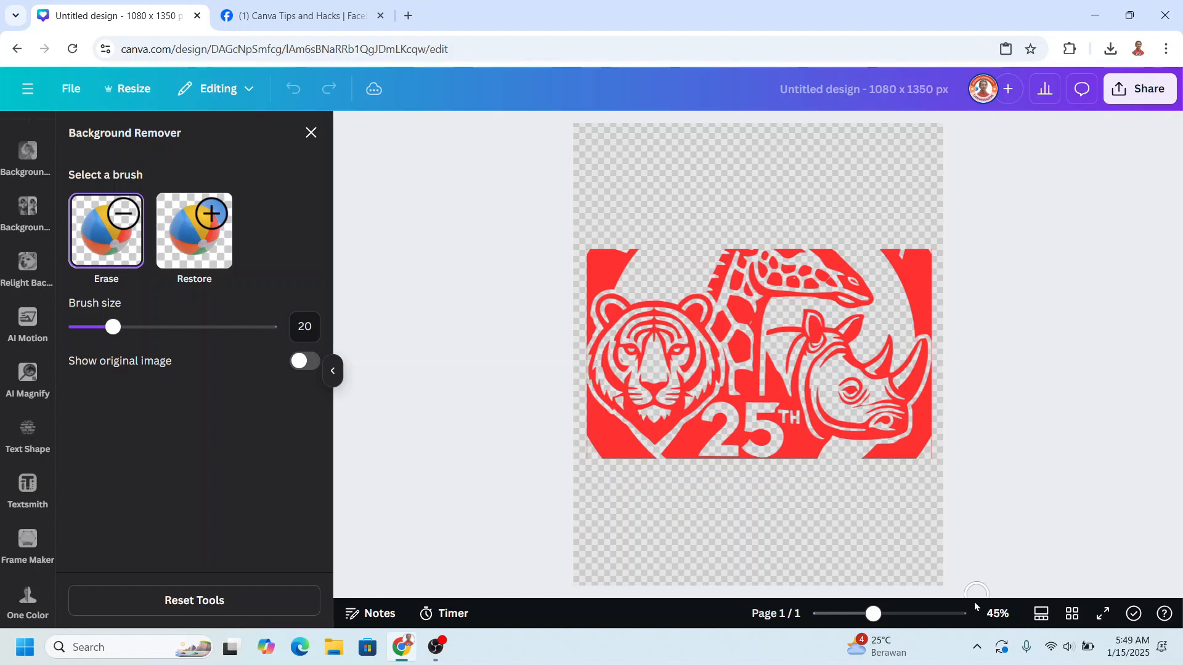
- Erase the frame, giraffe and tiger from the red copy, using brush size 44 for large areas, so the rhino side stays
drag(874, 614, 885, 614)
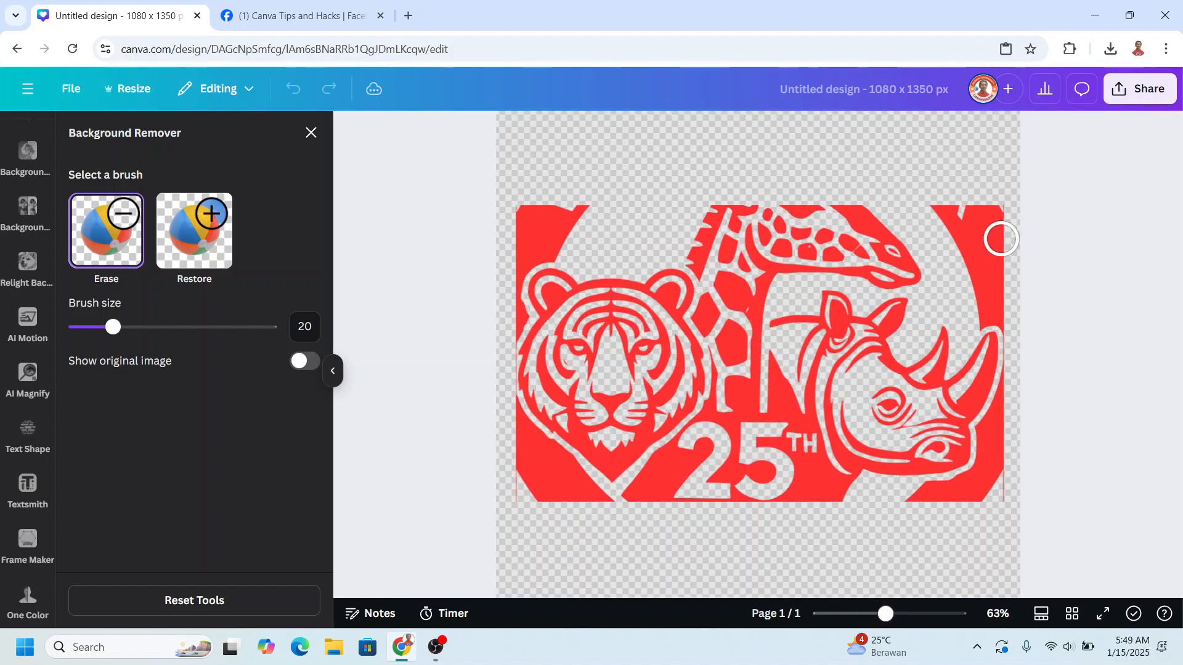
mouse_move(937, 205)
mouse_down()
mouse_move(986, 206)
mouse_move(1017, 223)
mouse_move(957, 229)
mouse_move(971, 317)
mouse_move(987, 244)
mouse_move(991, 311)
mouse_move(1007, 317)
mouse_move(1017, 370)
mouse_move(990, 430)
mouse_move(1004, 443)
mouse_move(993, 444)
mouse_move(997, 521)
mouse_move(986, 471)
mouse_move(976, 507)
mouse_move(971, 483)
mouse_move(924, 492)
mouse_up()
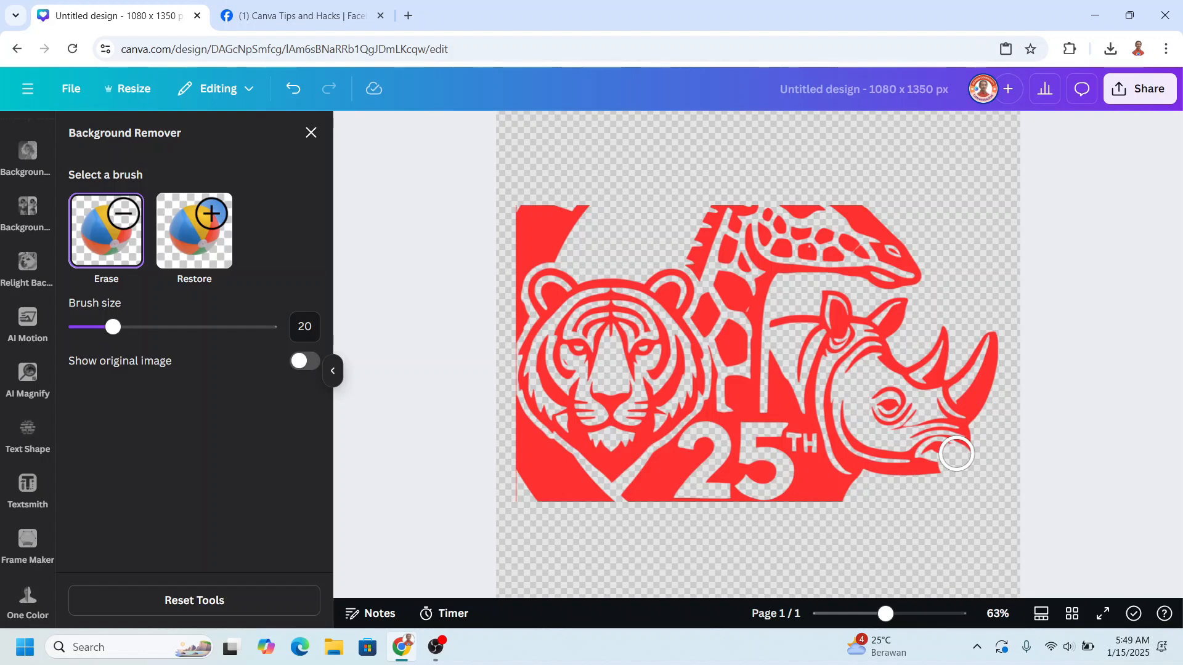
key(ctrl+z)
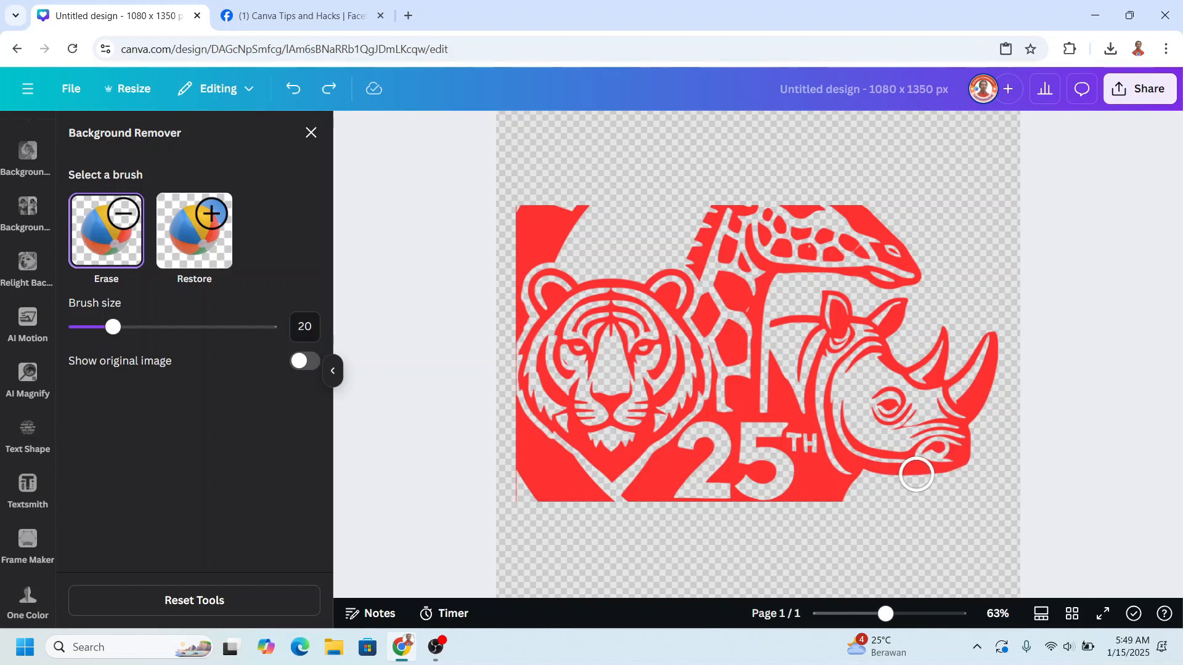
mouse_move(911, 264)
mouse_down()
mouse_move(813, 195)
mouse_move(903, 278)
mouse_move(761, 230)
mouse_move(855, 241)
mouse_move(715, 211)
mouse_up()
drag(113, 327, 159, 327)
mouse_move(839, 255)
mouse_down()
mouse_move(743, 267)
mouse_move(727, 332)
mouse_move(727, 518)
mouse_move(533, 350)
mouse_move(570, 503)
mouse_up()
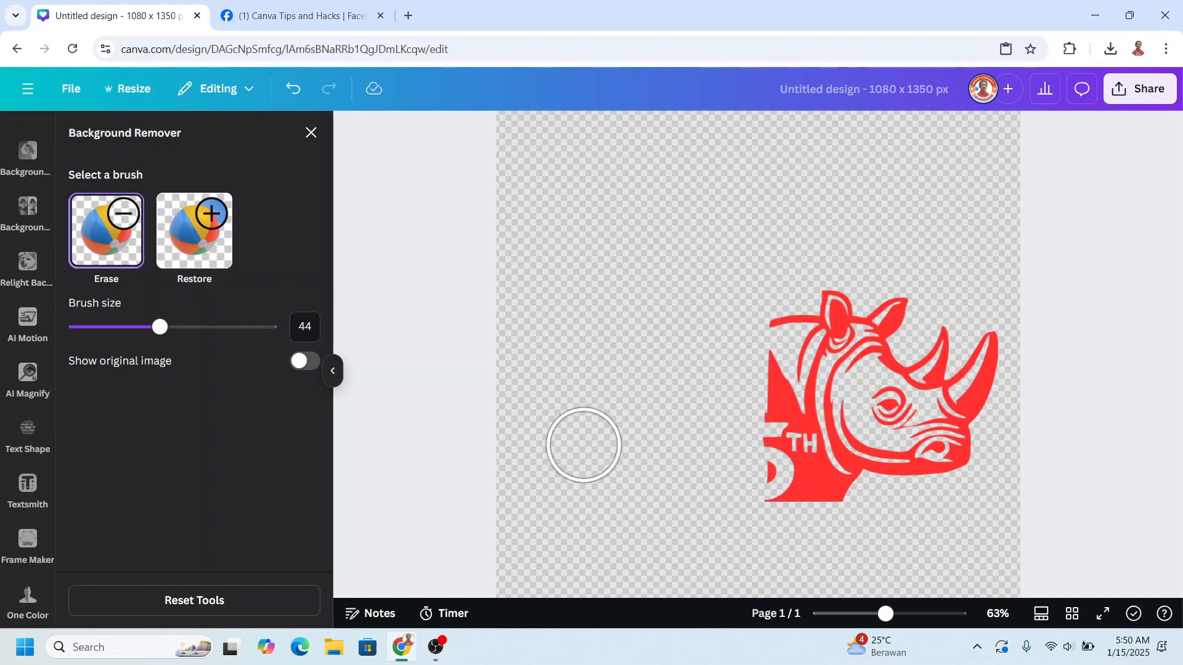
click(312, 133)
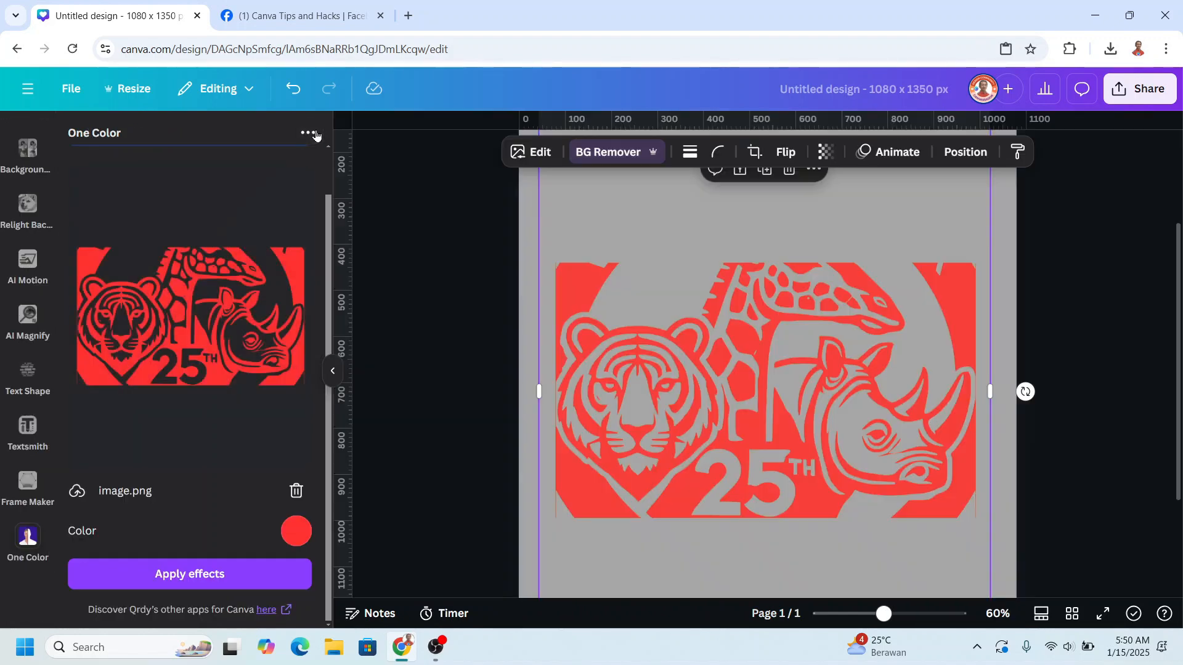
- Select the teal copy's layer and apply the Background Remover to it
click(965, 151)
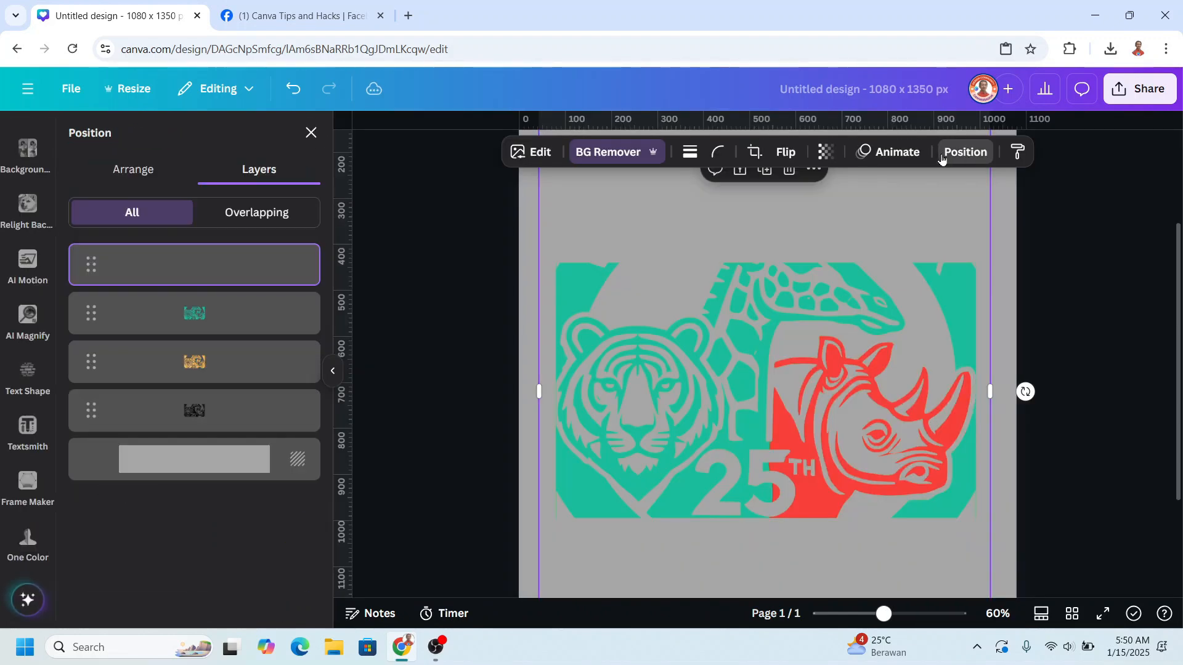
click(228, 320)
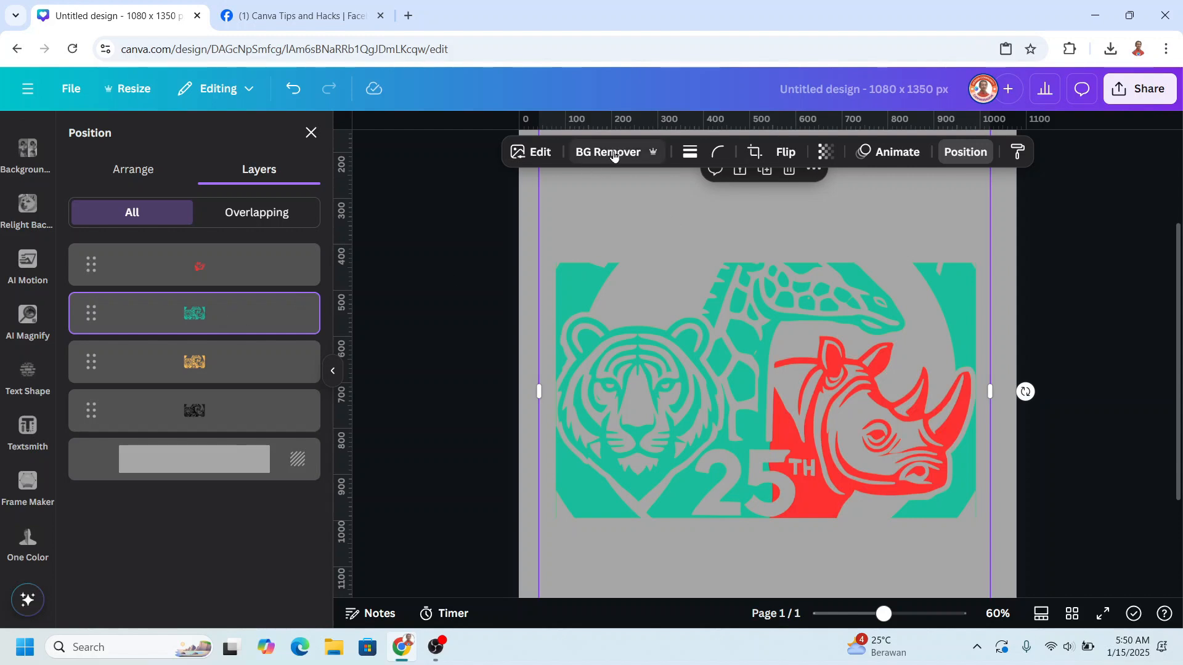
click(613, 154)
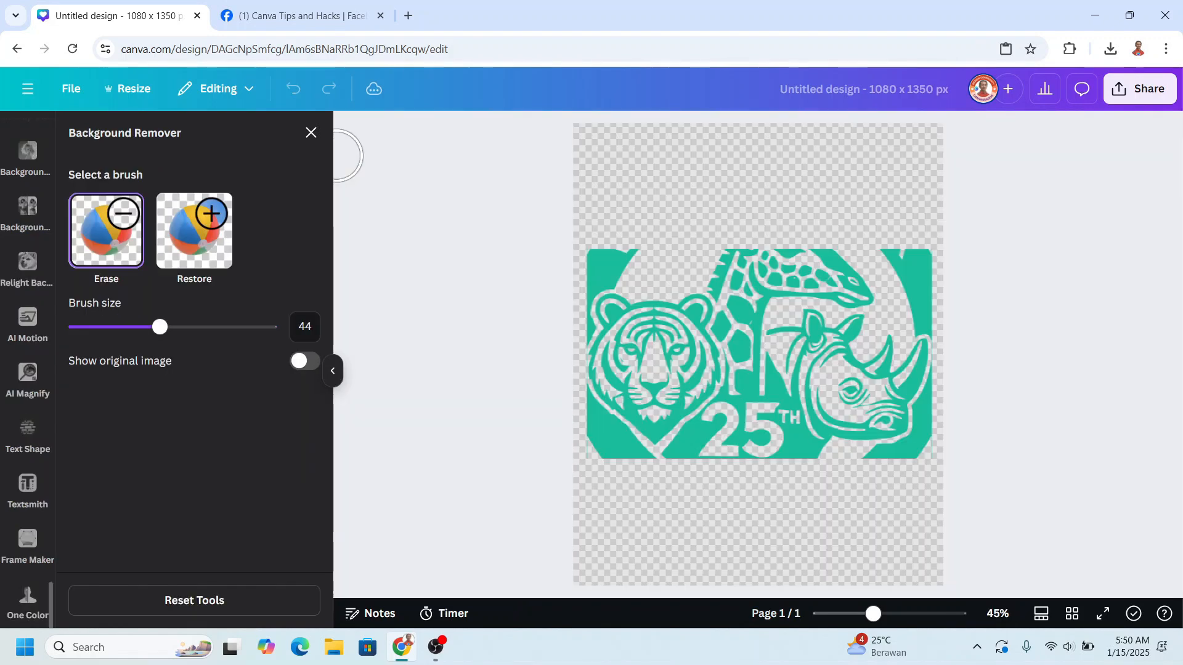
- Erase the rhino side from the teal copy, using the restore brush on part of the number 25
mouse_move(896, 274)
mouse_down()
mouse_move(894, 249)
mouse_move(943, 272)
mouse_move(796, 333)
mouse_move(890, 415)
mouse_up()
drag(873, 614, 889, 613)
click(194, 231)
drag(753, 468, 755, 509)
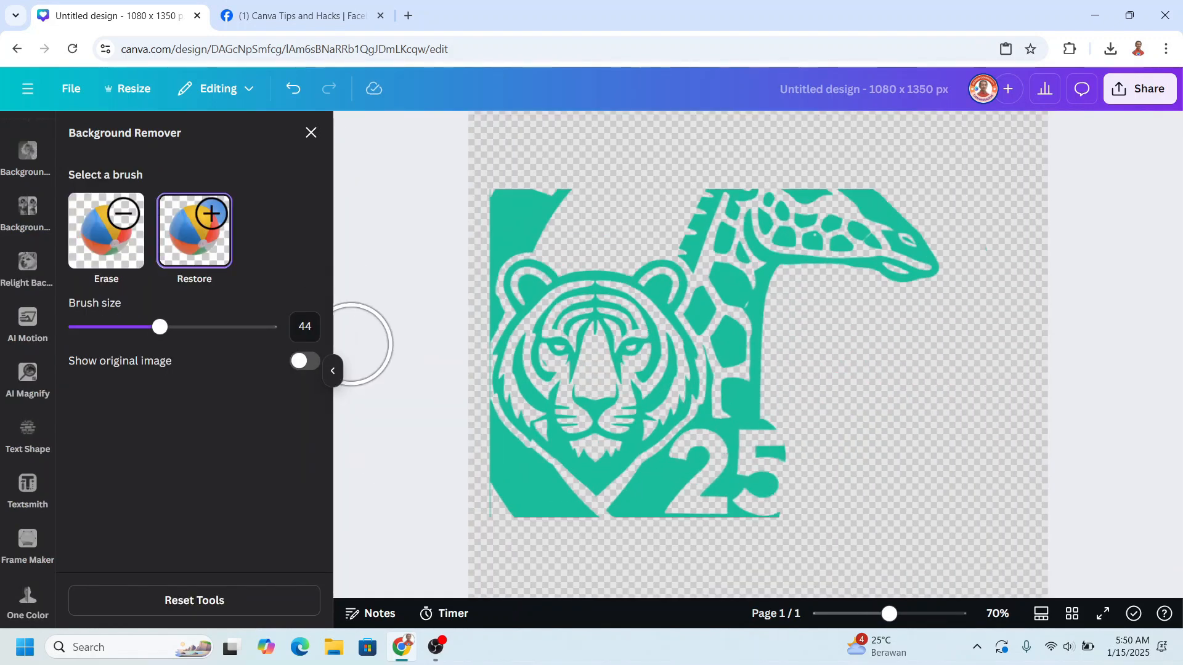
click(106, 231)
drag(817, 459, 823, 537)
- Erase the tiger from the teal copy, reducing the brush size to 23 for the giraffe's edge, and close the brush tools
mouse_move(639, 284)
mouse_down()
mouse_move(511, 540)
mouse_move(582, 320)
mouse_up()
drag(160, 328, 119, 327)
click(194, 231)
click(106, 231)
mouse_move(665, 288)
mouse_down()
mouse_move(655, 405)
mouse_move(644, 357)
mouse_up()
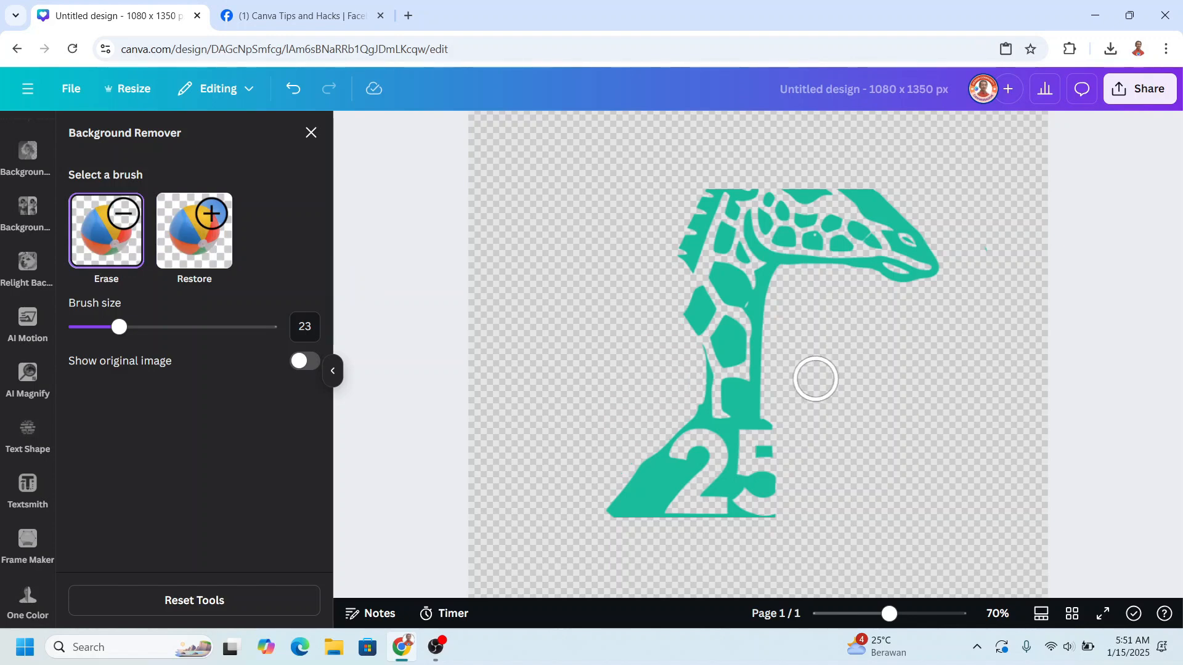
click(312, 133)
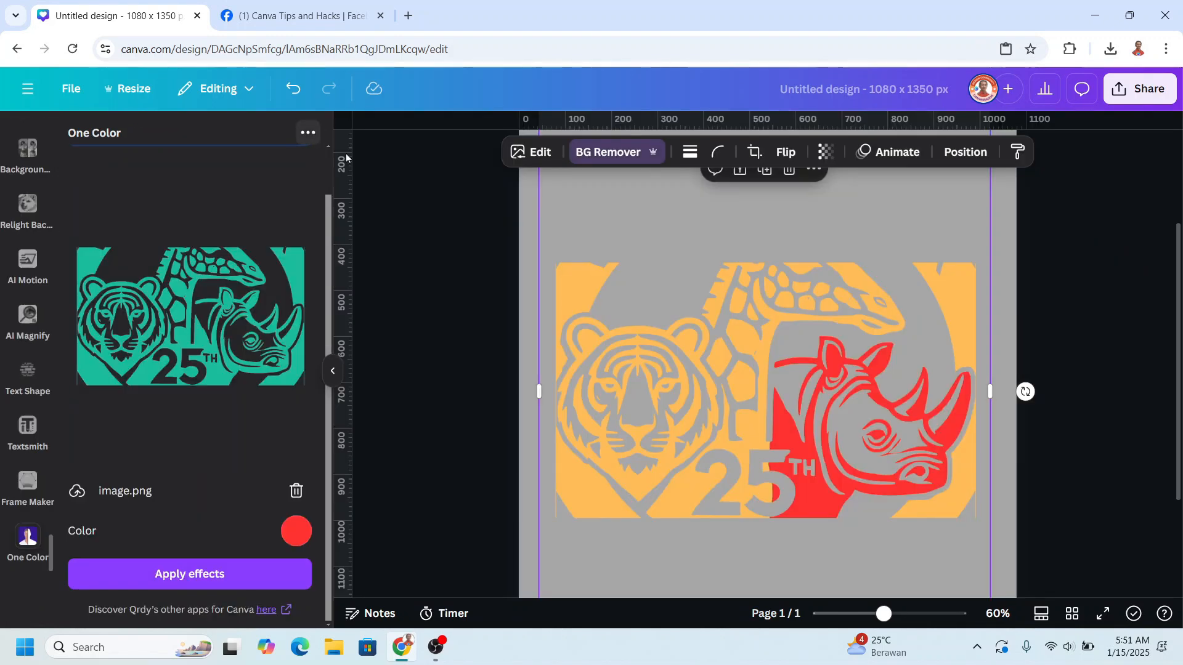
- Apply the Background Remover to the orange copy and erase everything except the tiger, using brush size 74 for large areas
click(976, 158)
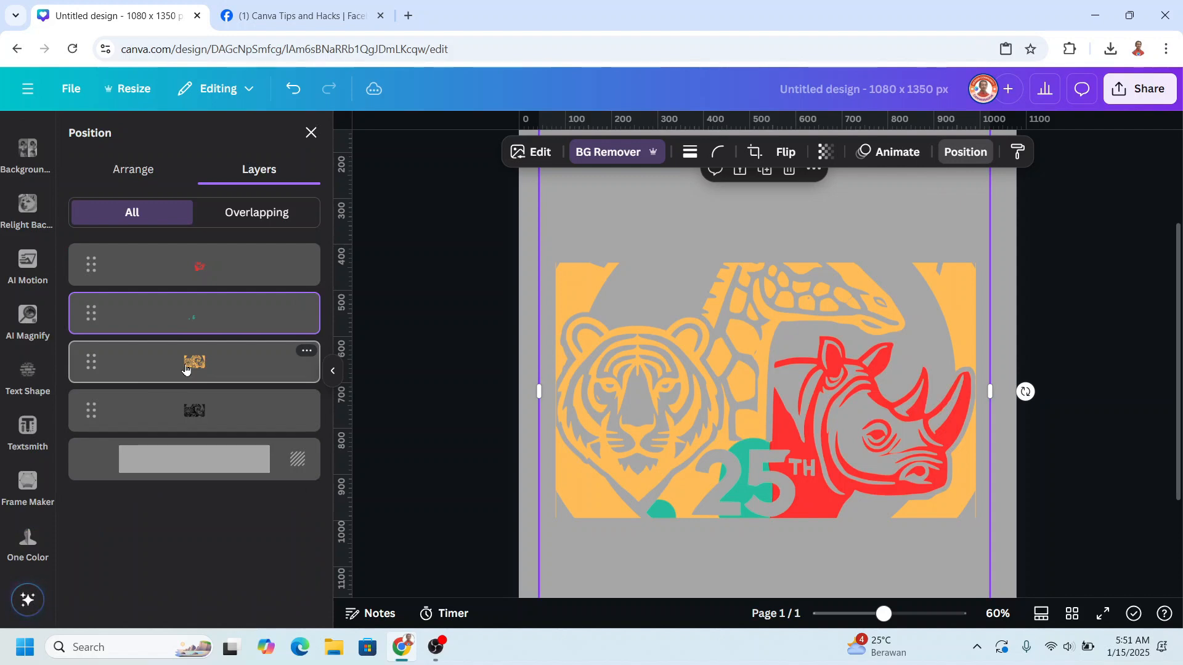
click(186, 368)
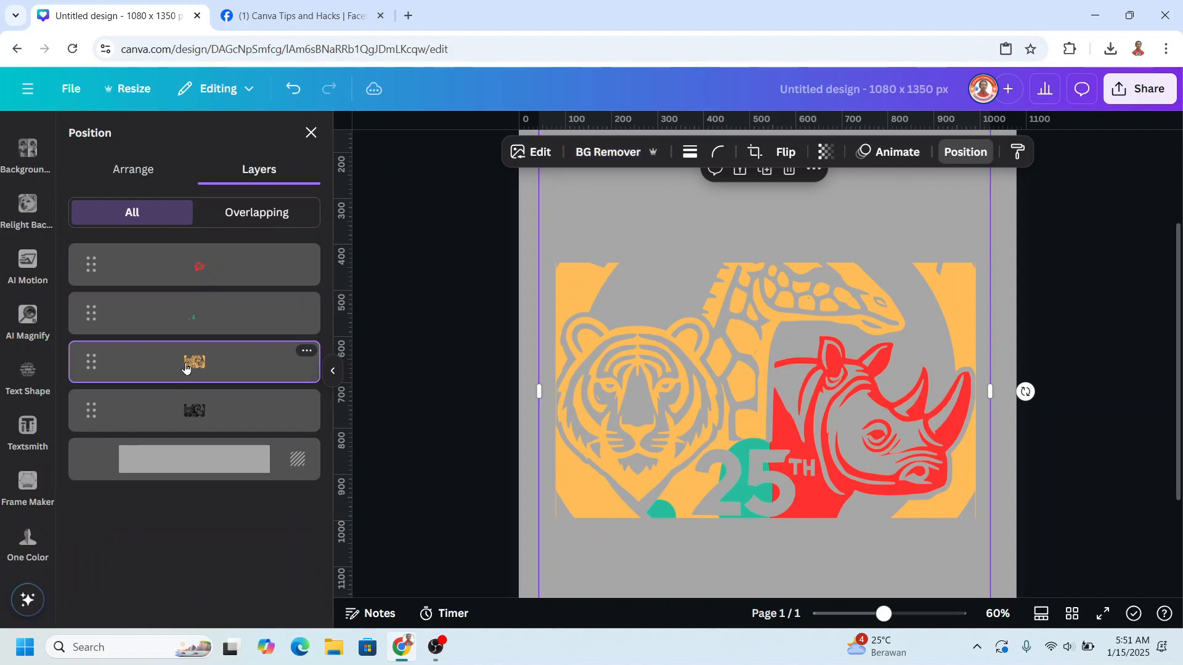
click(596, 152)
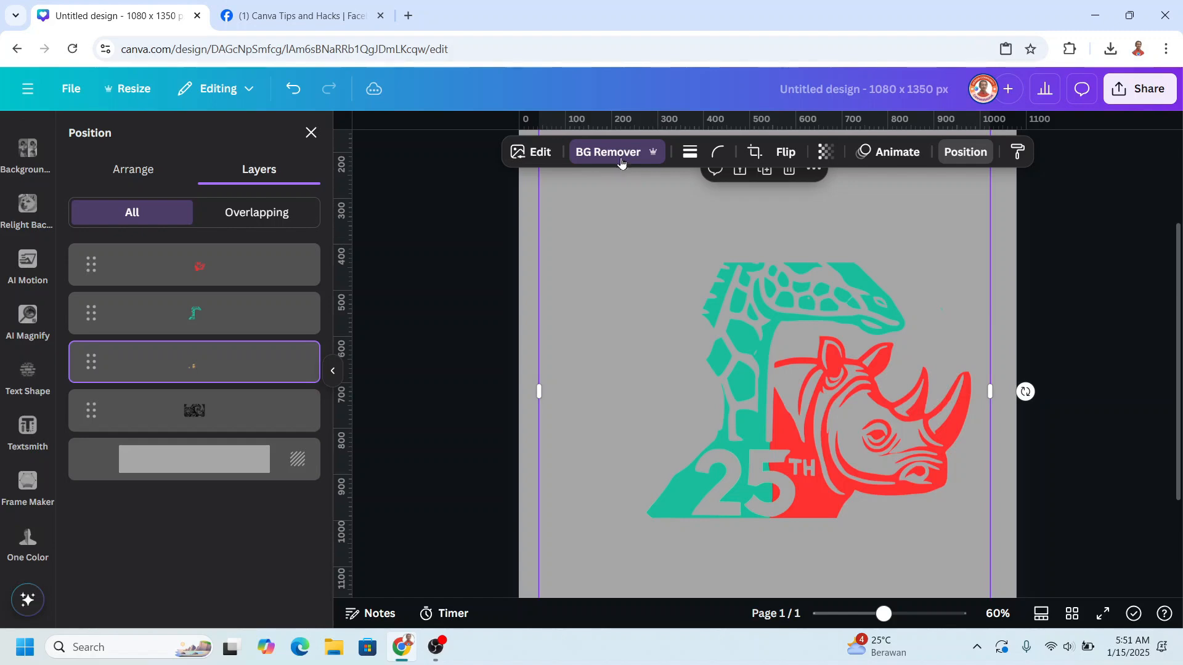
click(622, 154)
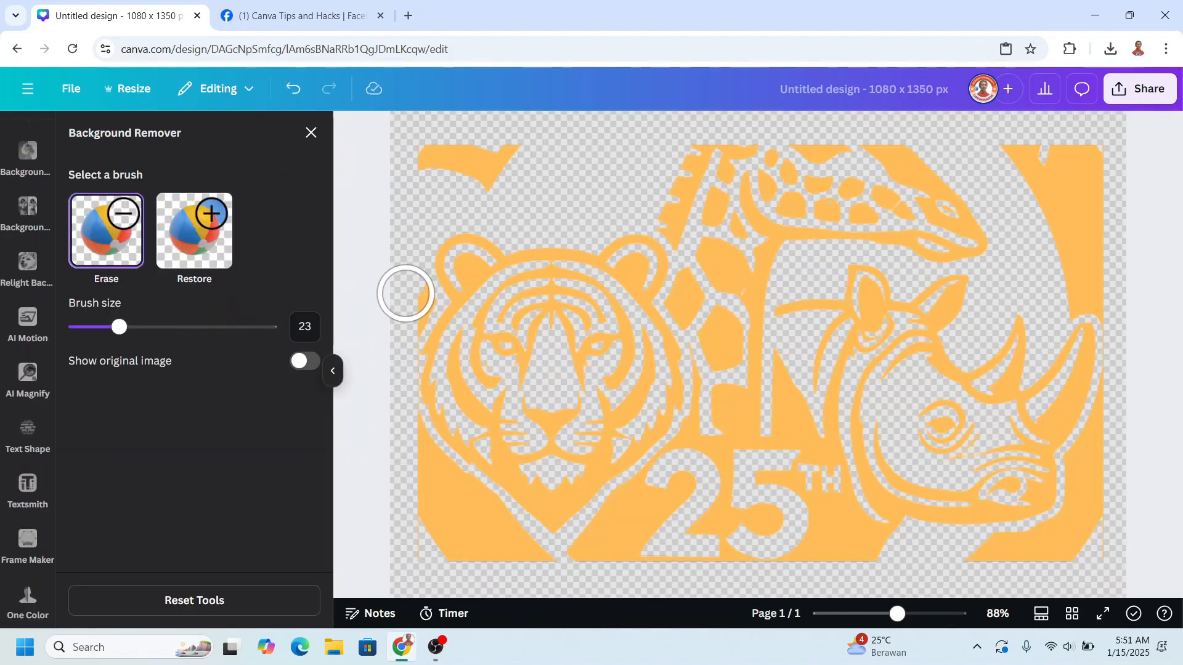
mouse_move(363, 258)
mouse_down()
mouse_move(413, 303)
mouse_move(602, 391)
mouse_move(704, 275)
mouse_move(793, 243)
mouse_move(390, 338)
mouse_up()
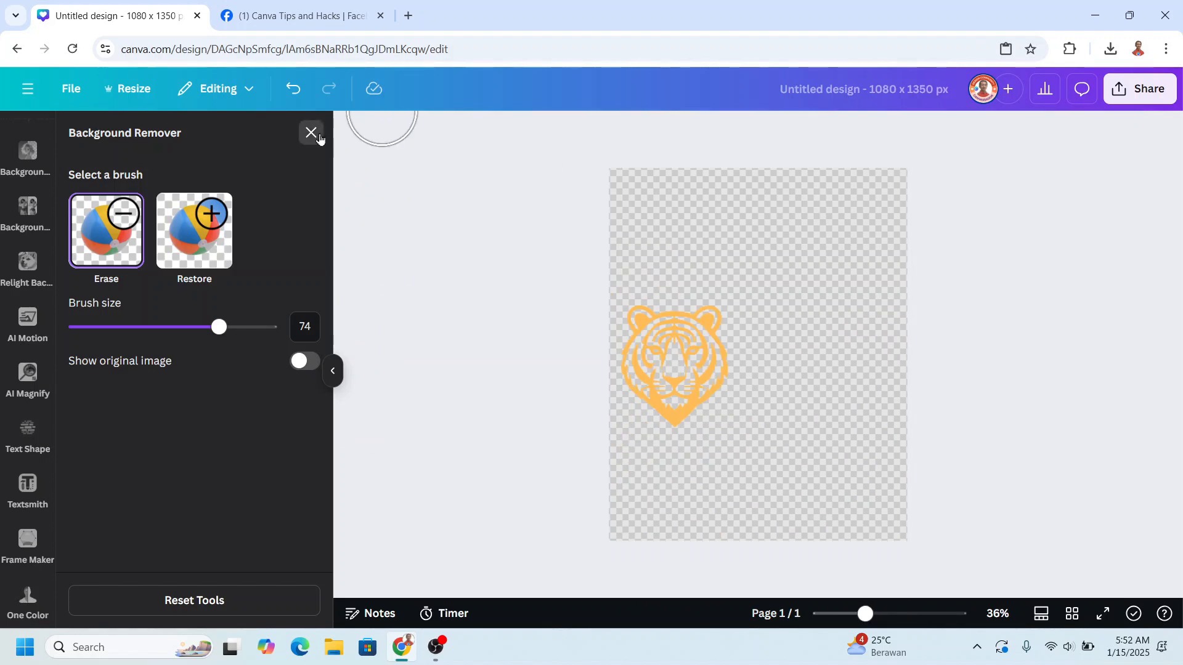
click(311, 133)
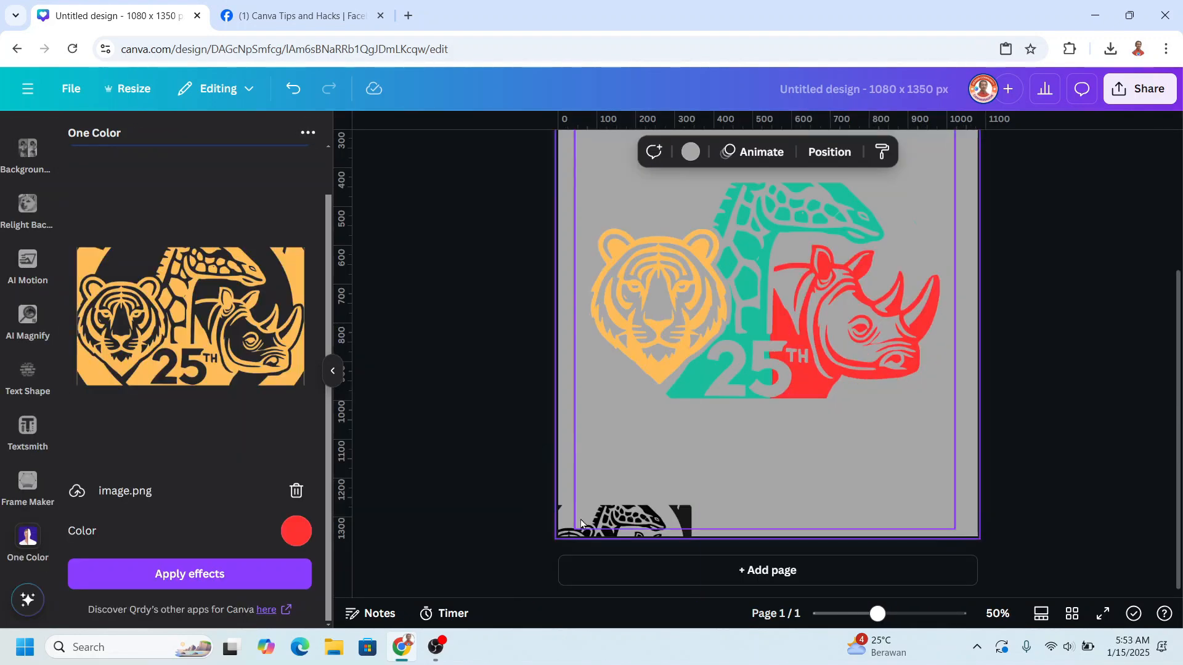
- Move the small black logo back up and enlarge it to line up behind the coloured animals
click(553, 531)
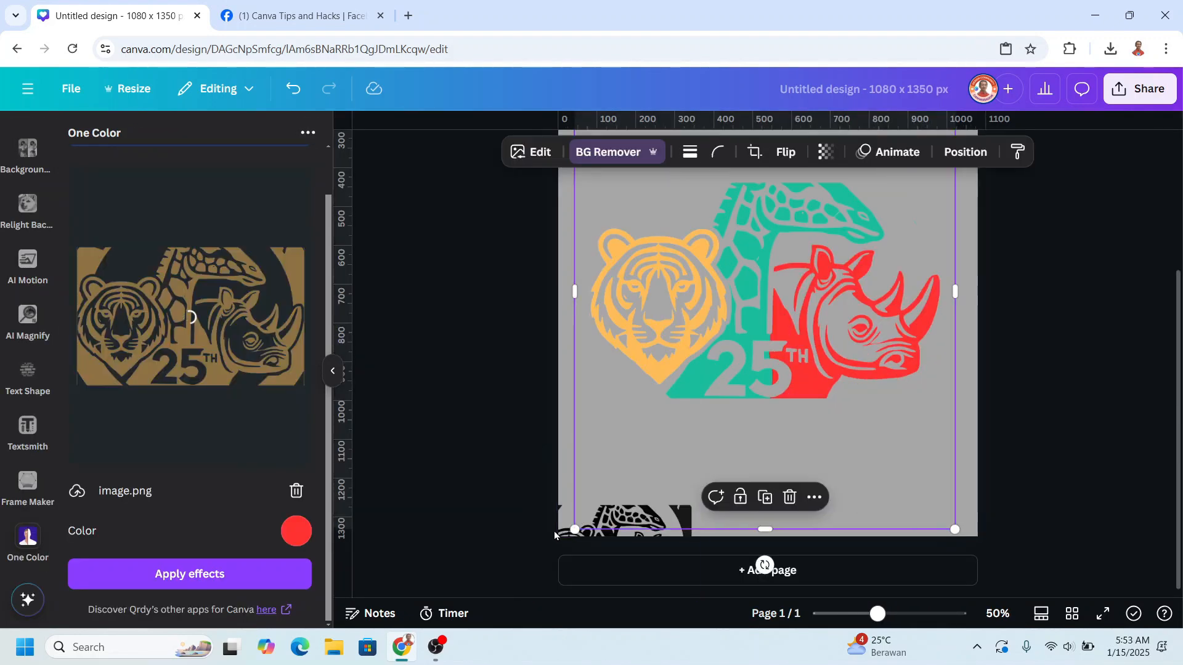
click(569, 518)
drag(571, 517, 602, 202)
drag(732, 338, 920, 492)
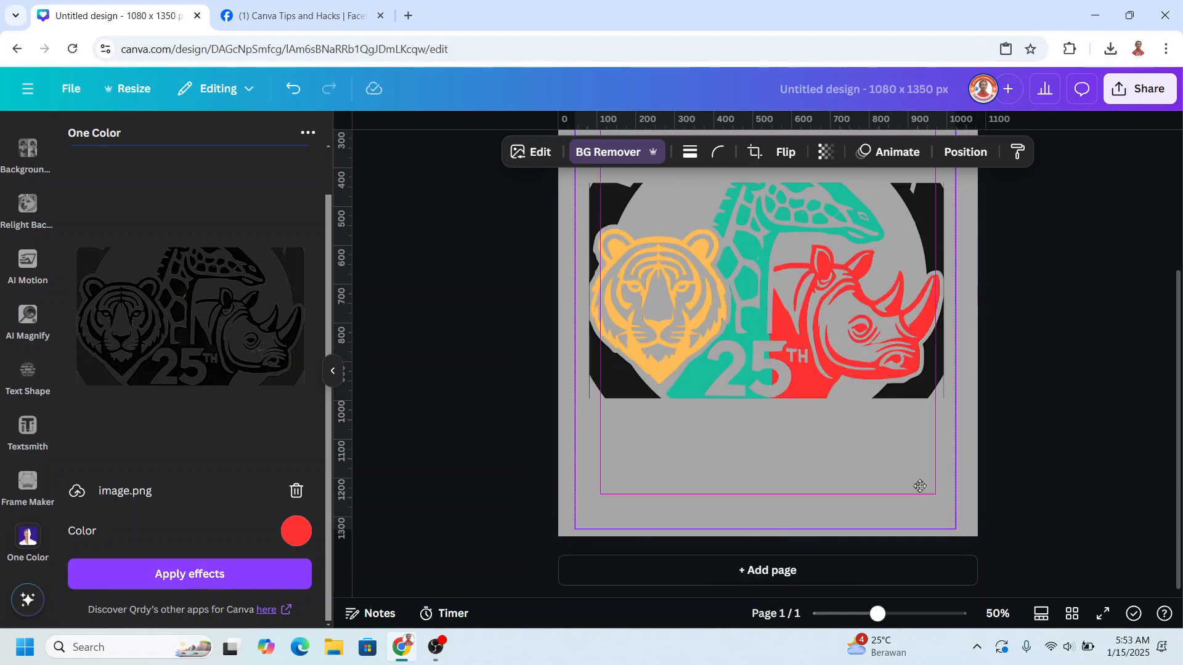
- Change the page background colour to white from the brand colour palette
scroll(920, 486, up, 3)
click(915, 222)
click(692, 155)
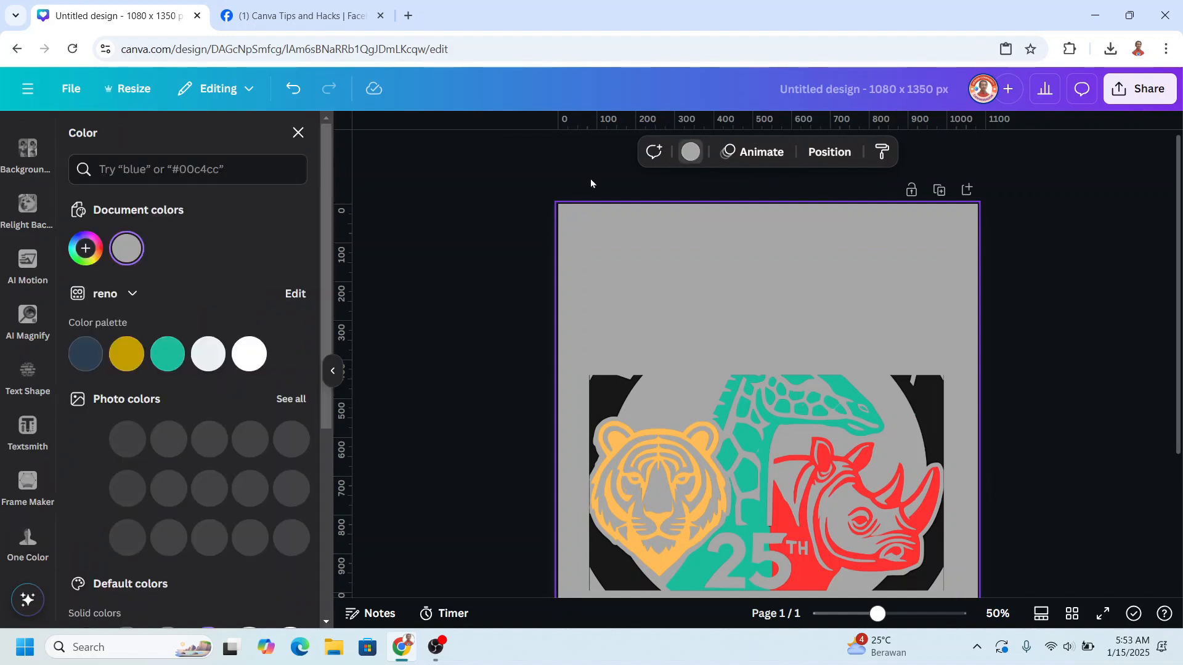
click(249, 354)
scroll(995, 415, down, 3)
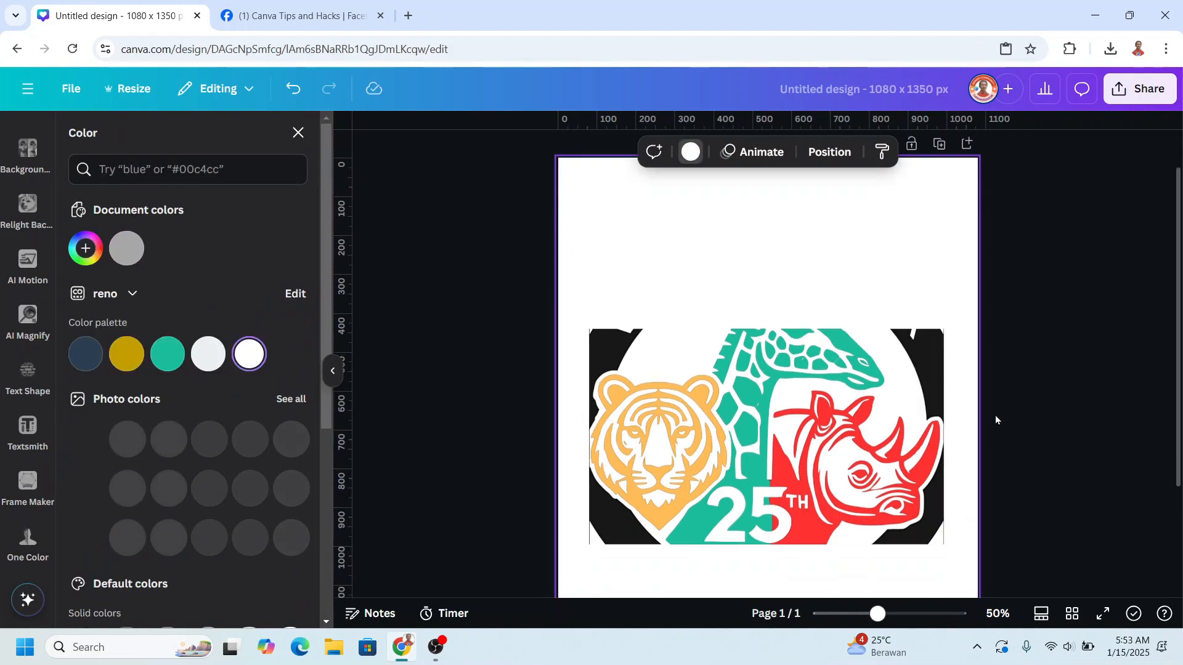